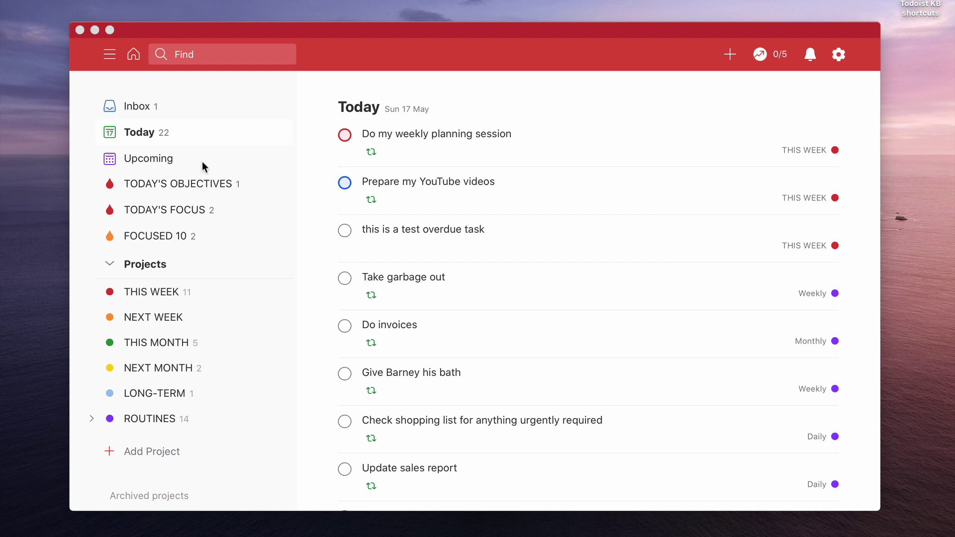
# Give the Inbox task 'this is a sample task' a due date of 16 May 2020 and save it.
pyautogui.click(143, 143)
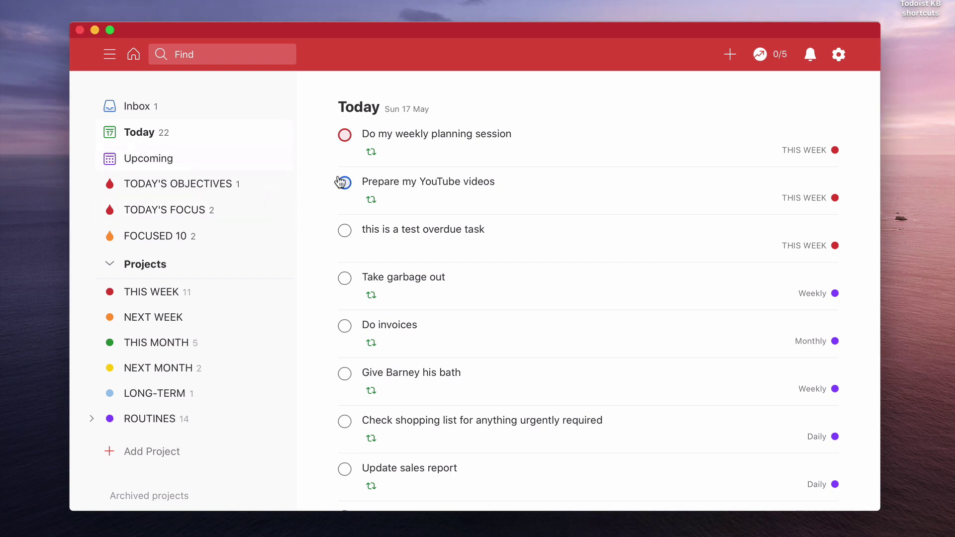
pyautogui.moveTo(345, 281)
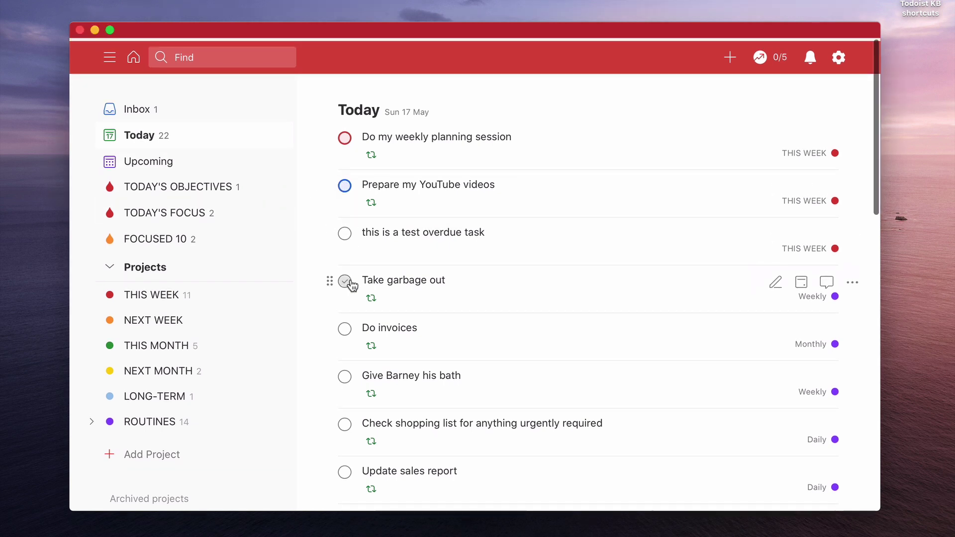
pyautogui.scroll(-5, 351, 285)
pyautogui.scroll(5, 353, 285)
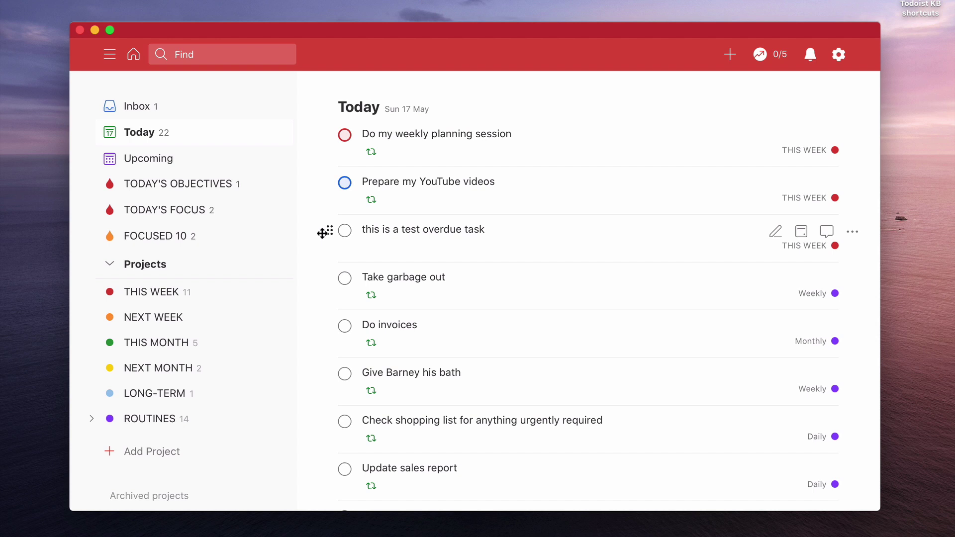
pyautogui.click(148, 116)
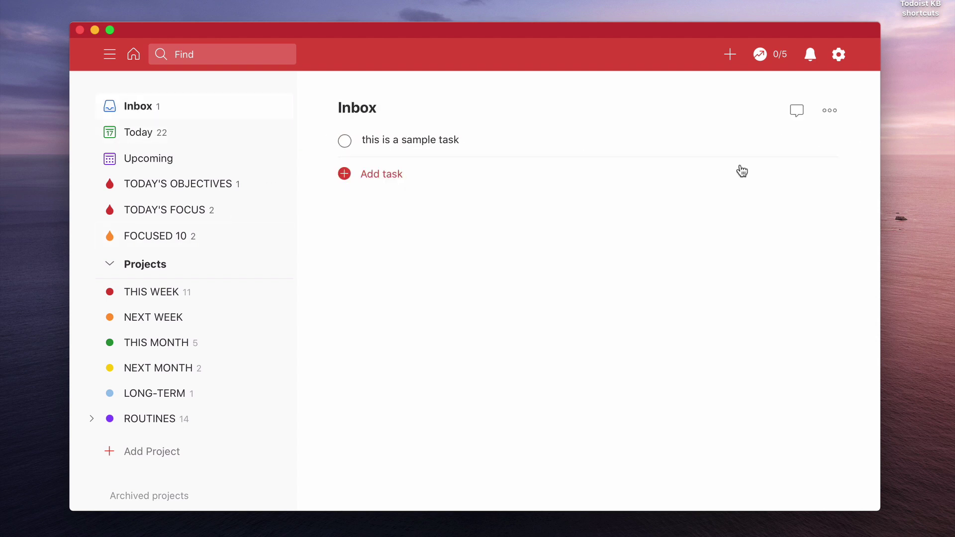
pyautogui.click(775, 141)
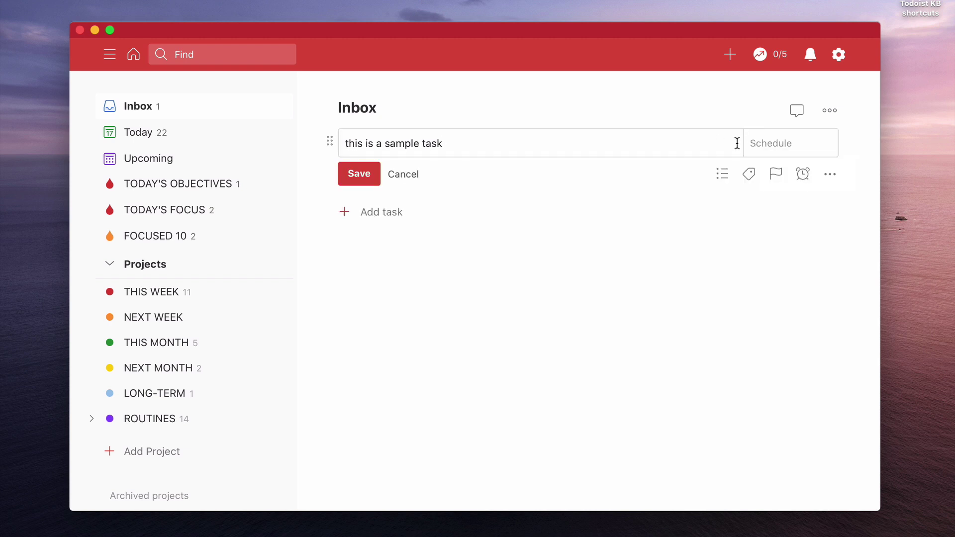
pyautogui.click(760, 150)
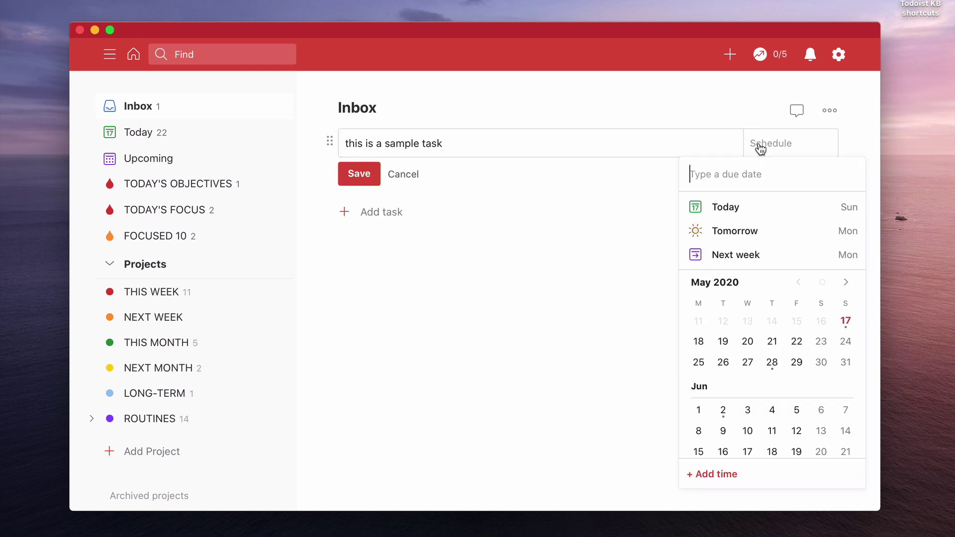
pyautogui.write('16 Ma')
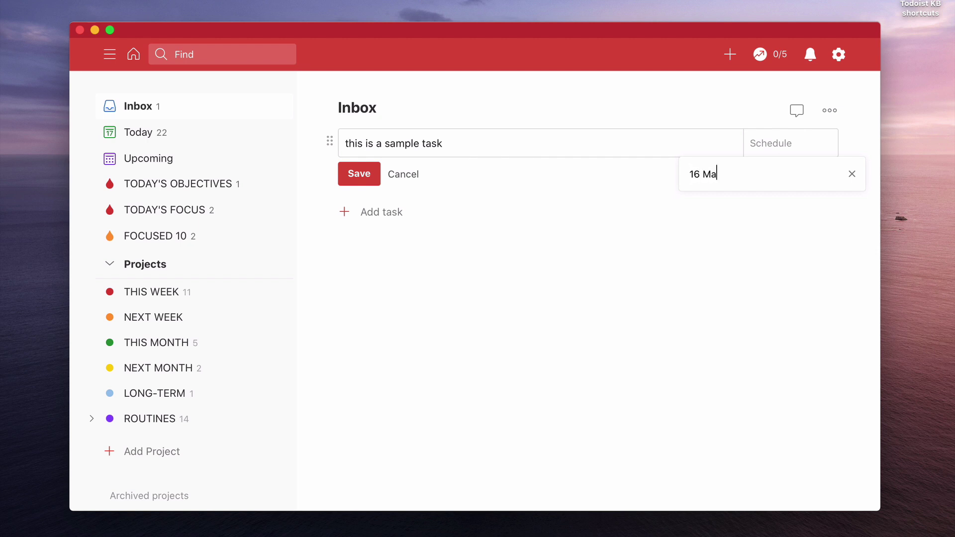
pyautogui.write('y 2020')
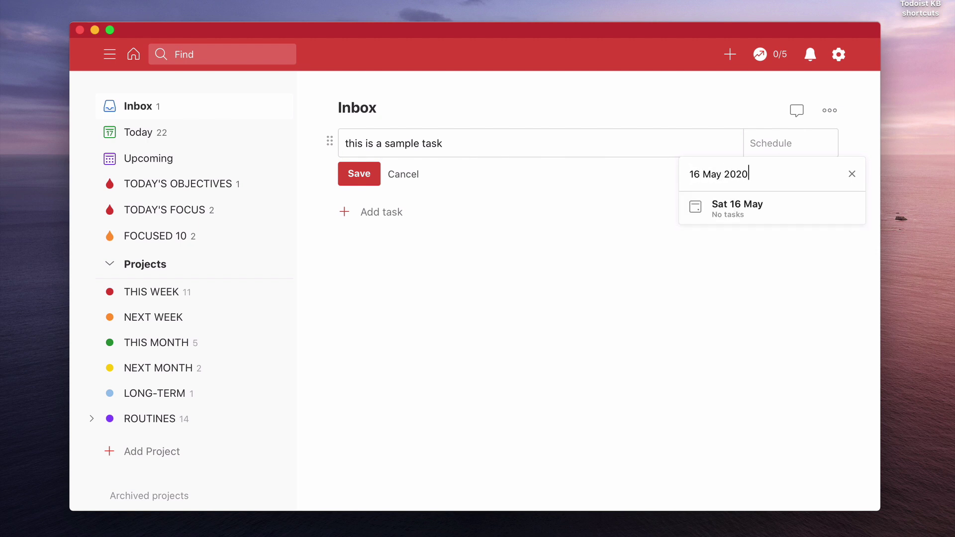
pyautogui.press('Return')
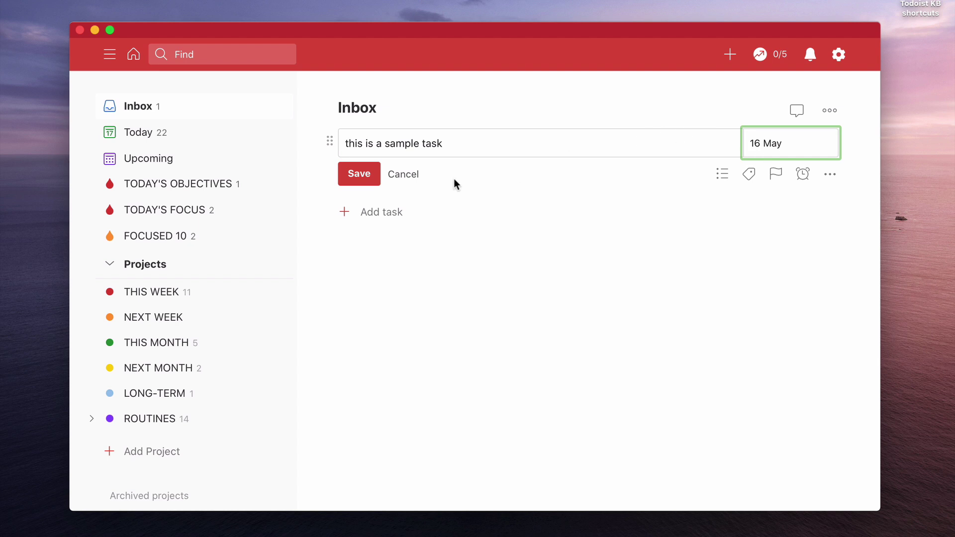
pyautogui.click(367, 179)
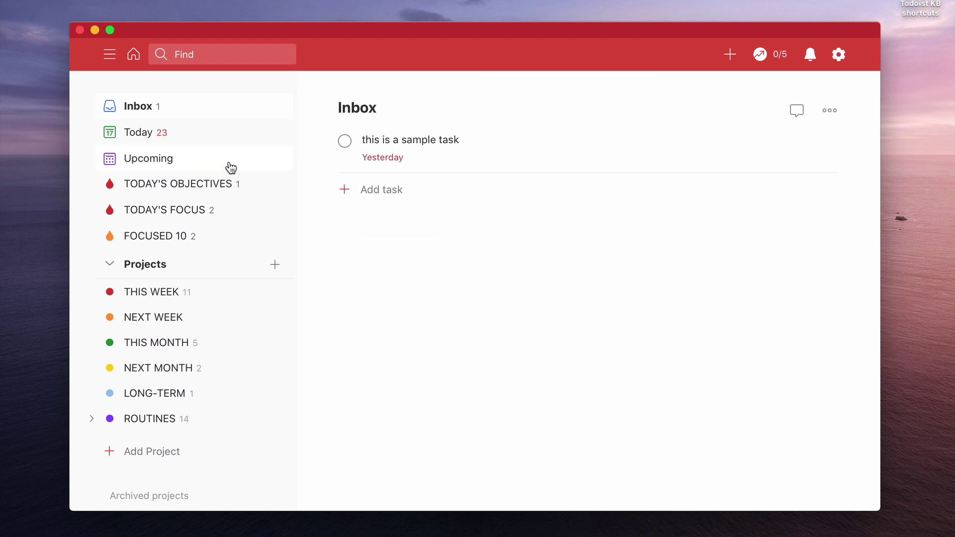
# Switch to Today, then jump to the home filter view combining Inbox, overdue and today's tasks.
pyautogui.click(146, 140)
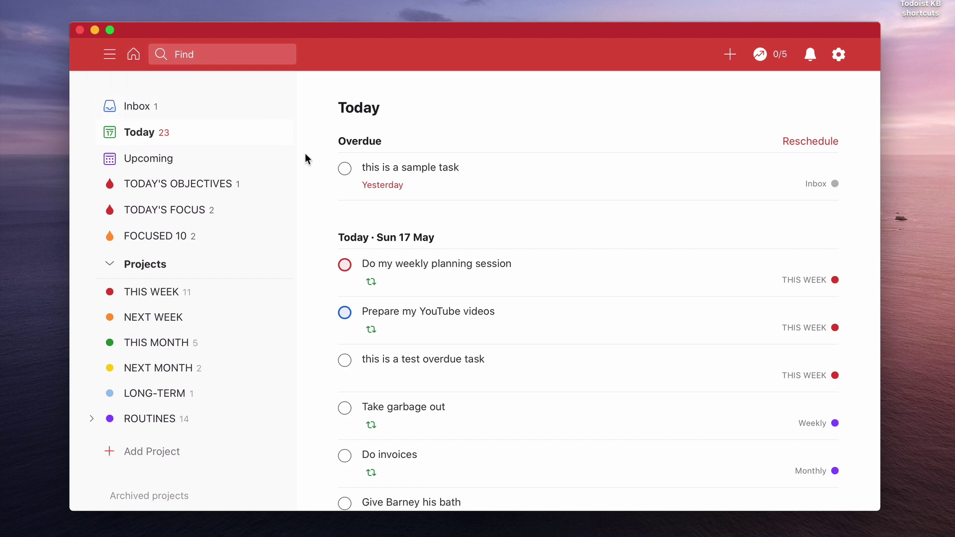
pyautogui.press('Return')
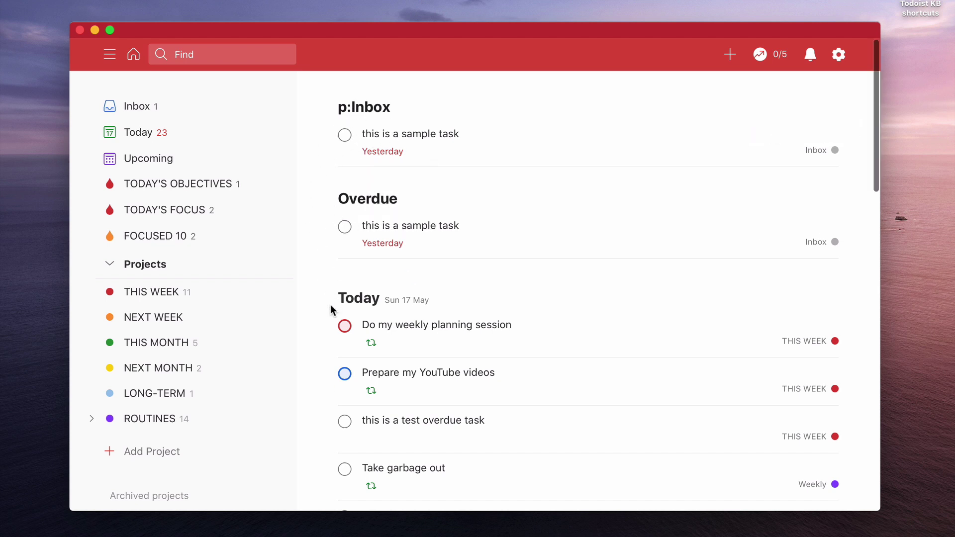
pyautogui.scroll(-10, 331, 310)
pyautogui.scroll(-10, 330, 310)
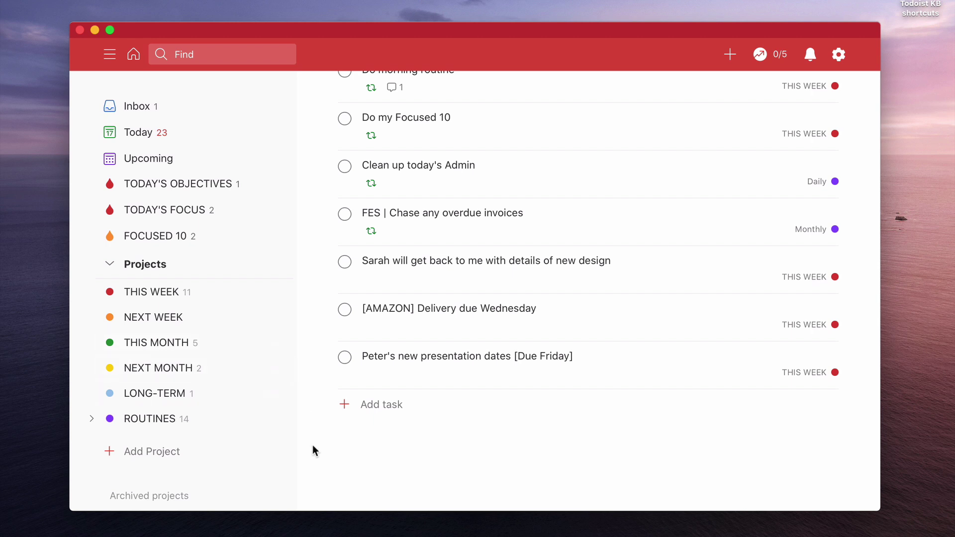
pyautogui.scroll(-2, 167, 453)
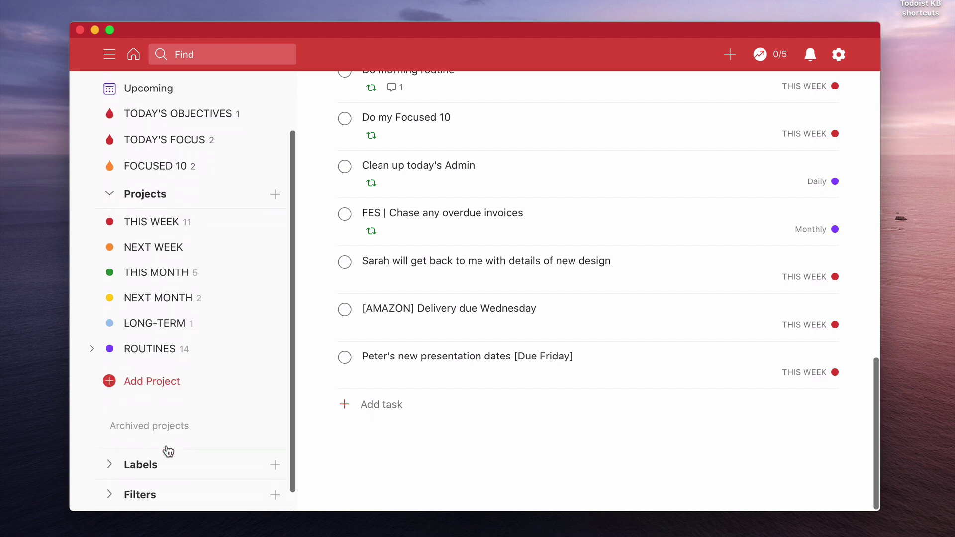
pyautogui.scroll(-1, 166, 450)
# Edit the Home Button filter from the Filters list and save it renamed 'Dashboard'.
pyautogui.click(113, 476)
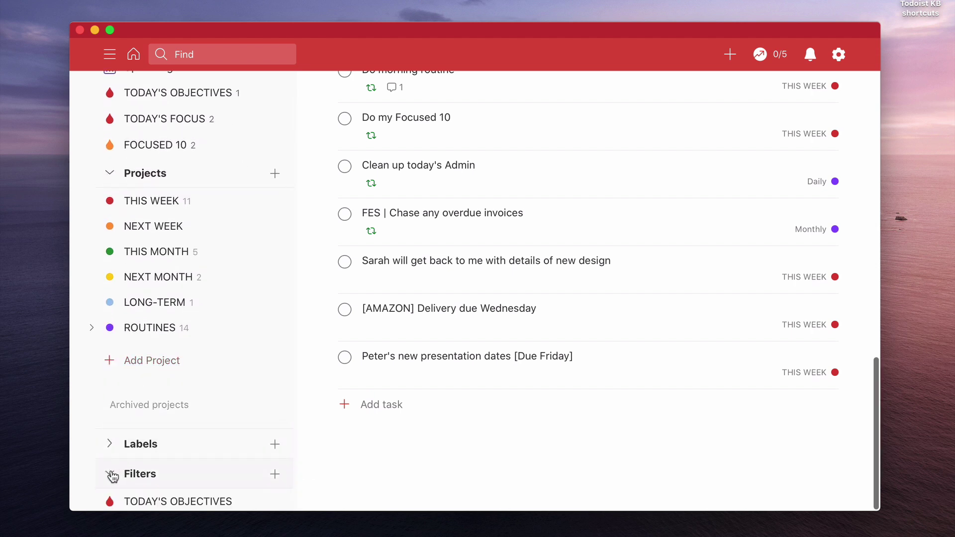
pyautogui.scroll(-3, 113, 477)
pyautogui.scroll(-3, 112, 477)
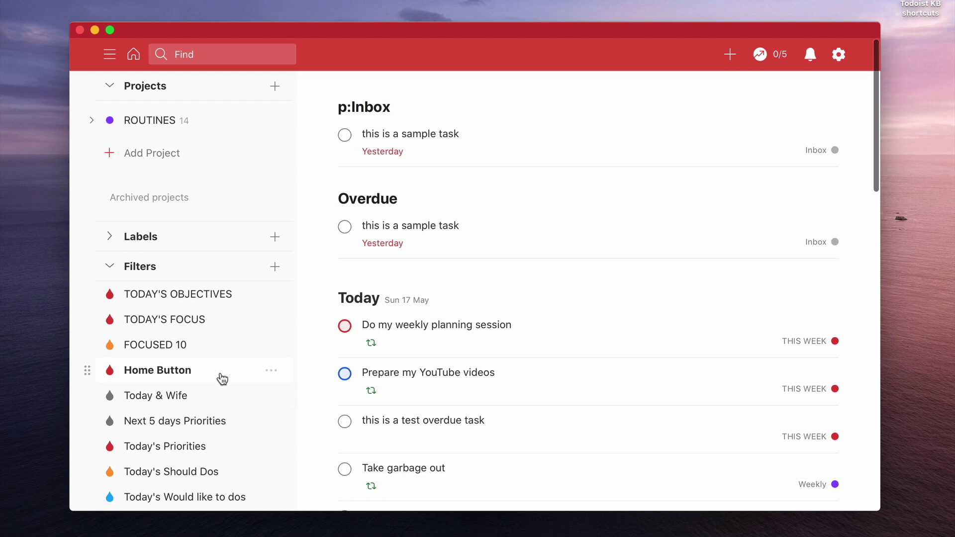
pyautogui.click(271, 373)
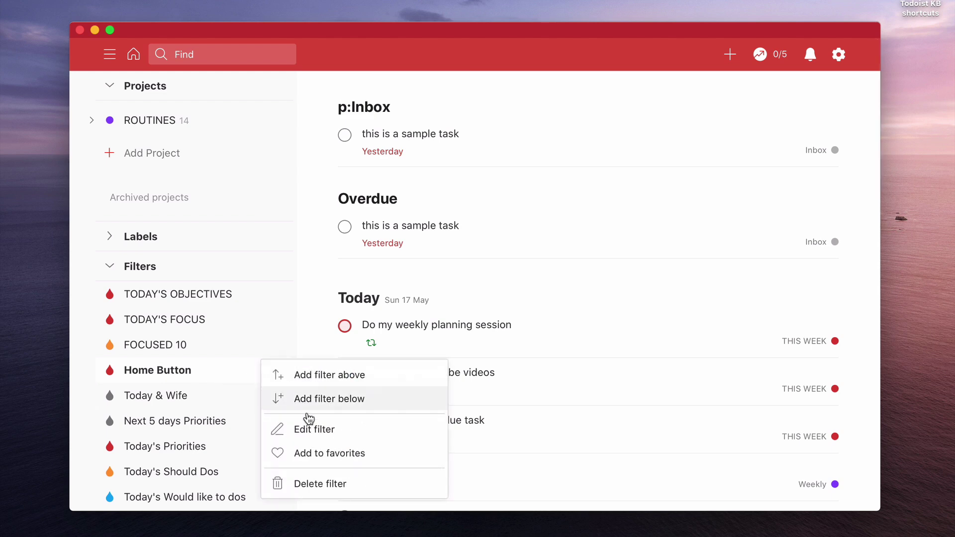
pyautogui.click(314, 429)
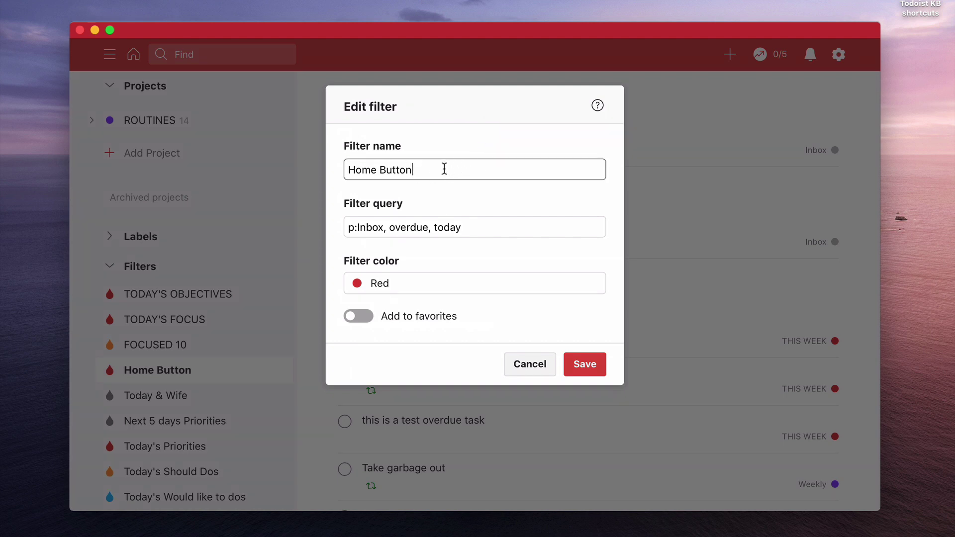
pyautogui.hotkey('alt', 'shift', 'Left')
pyautogui.hotkey('alt', 'shift', 'Left')
pyautogui.write('Dash')
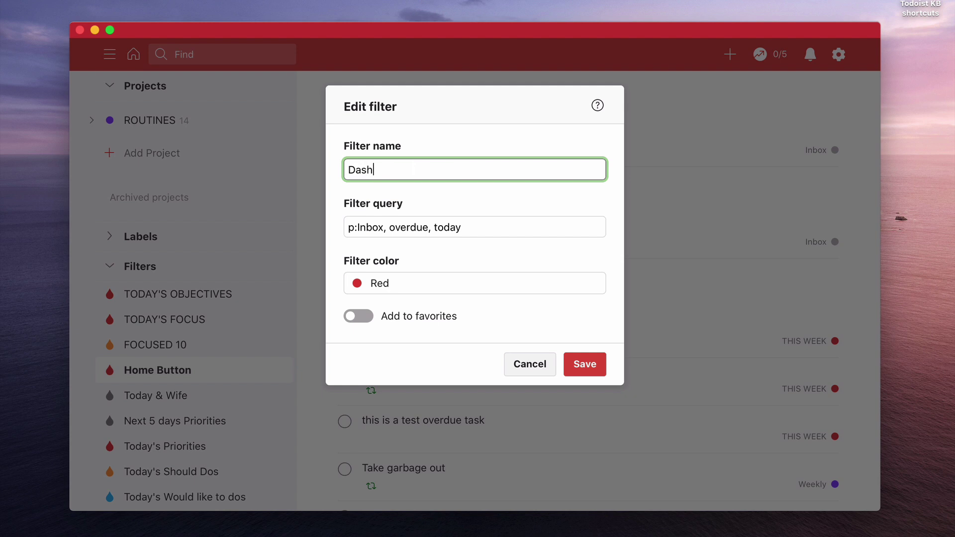
pyautogui.write('borad')
pyautogui.press('BackSpace')
pyautogui.press('BackSpace')
pyautogui.press('BackSpace')
pyautogui.write('ar')
pyautogui.write('d')
pyautogui.click(582, 364)
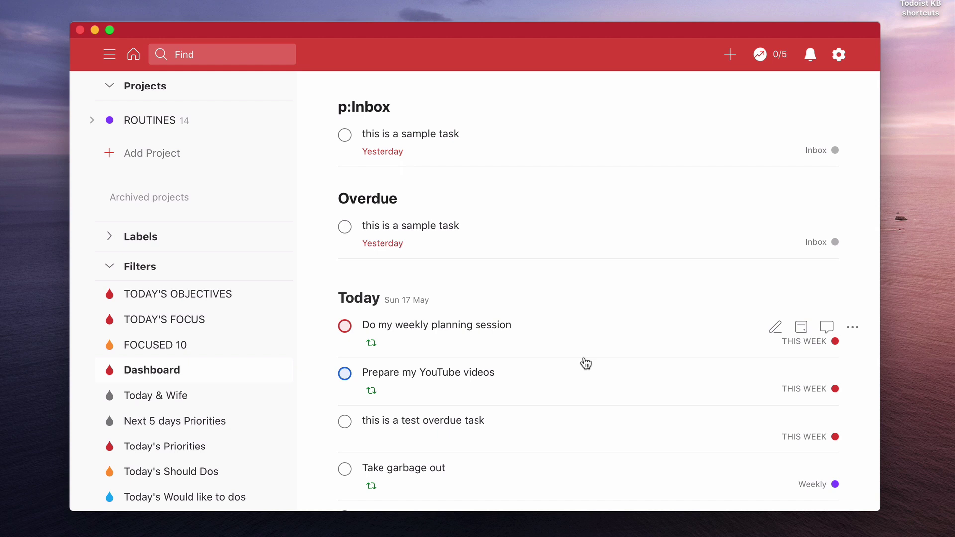
pyautogui.click(835, 61)
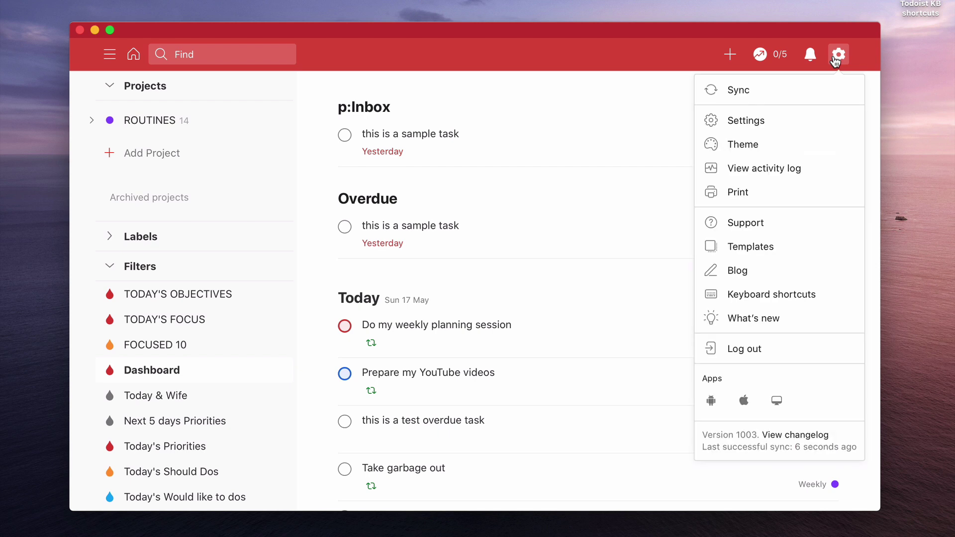
pyautogui.click(761, 120)
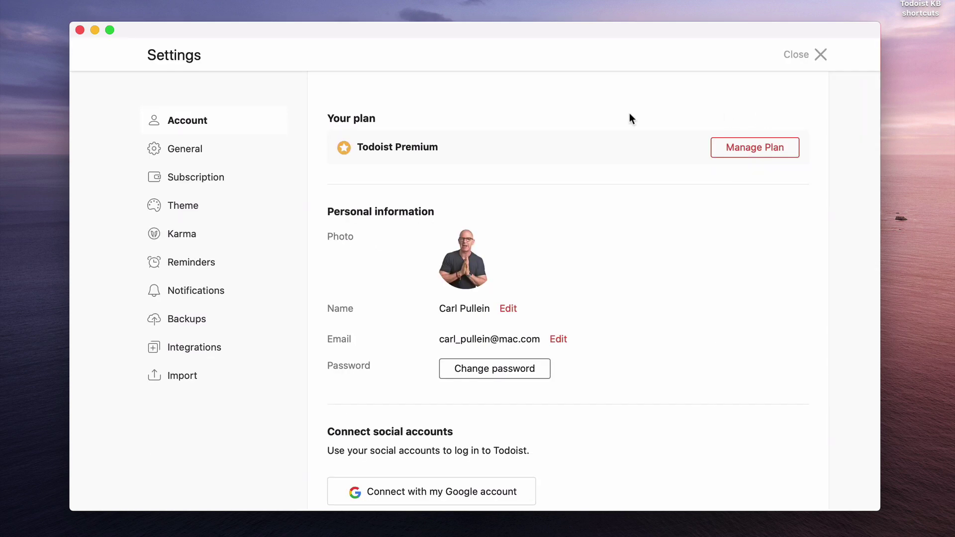
pyautogui.click(199, 152)
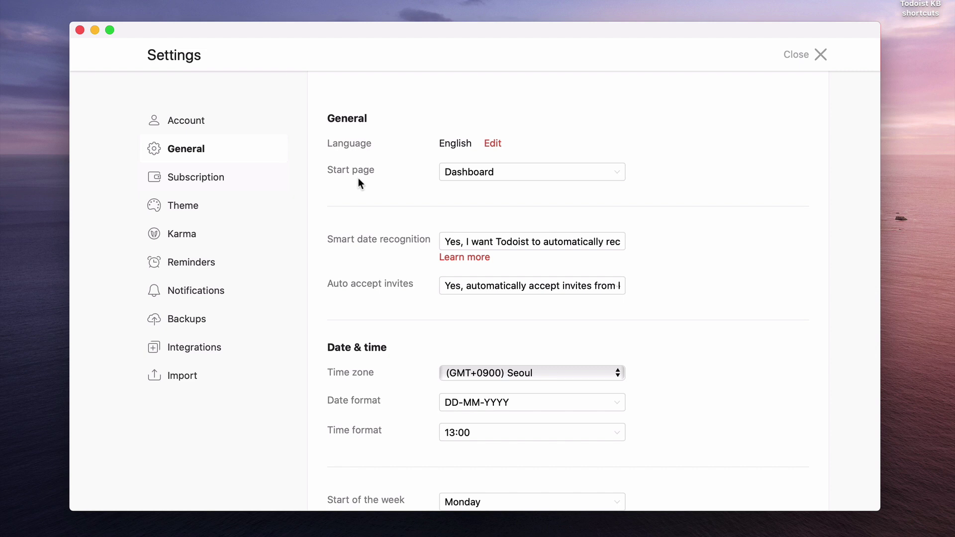
# Set the Start page to the Dashboard filter and close settings back to the tasks.
pyautogui.click(618, 171)
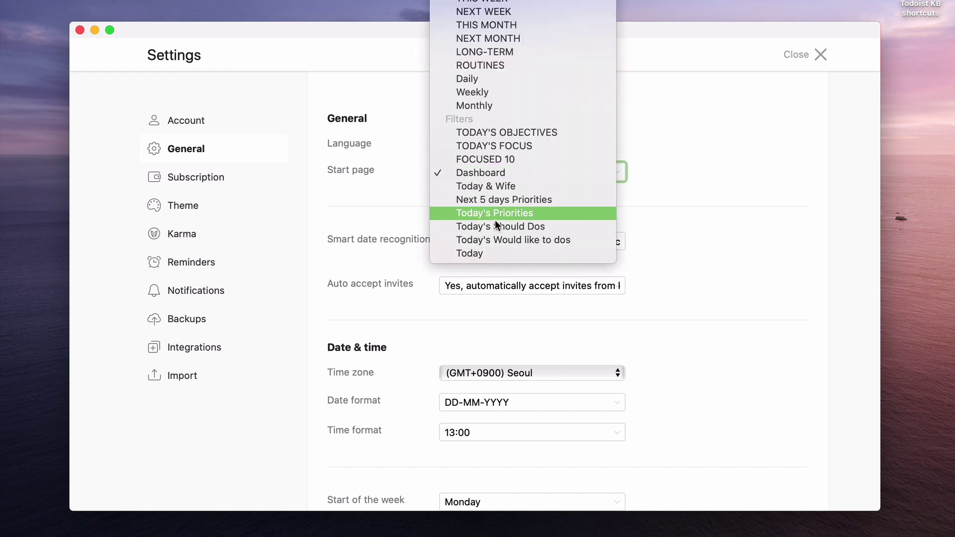
pyautogui.scroll(3, 493, 166)
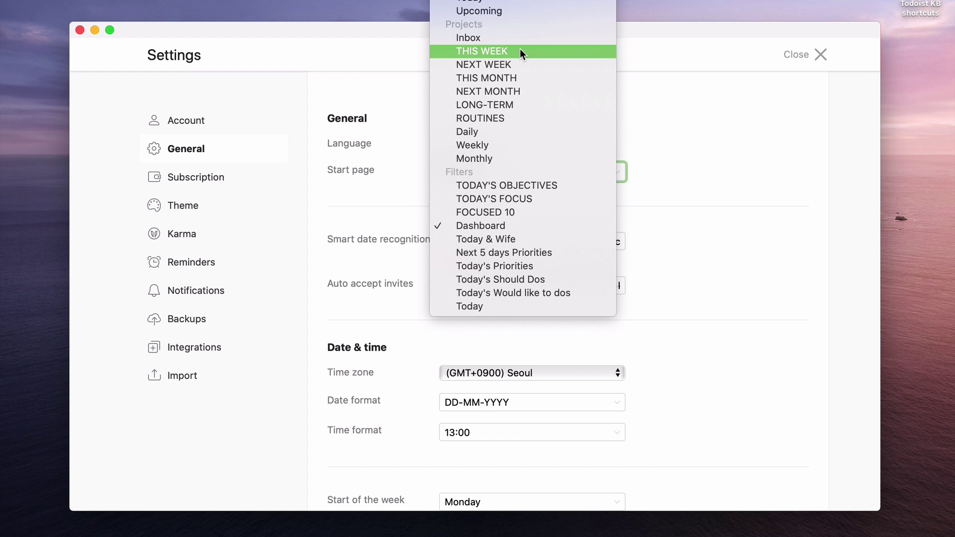
pyautogui.click(490, 230)
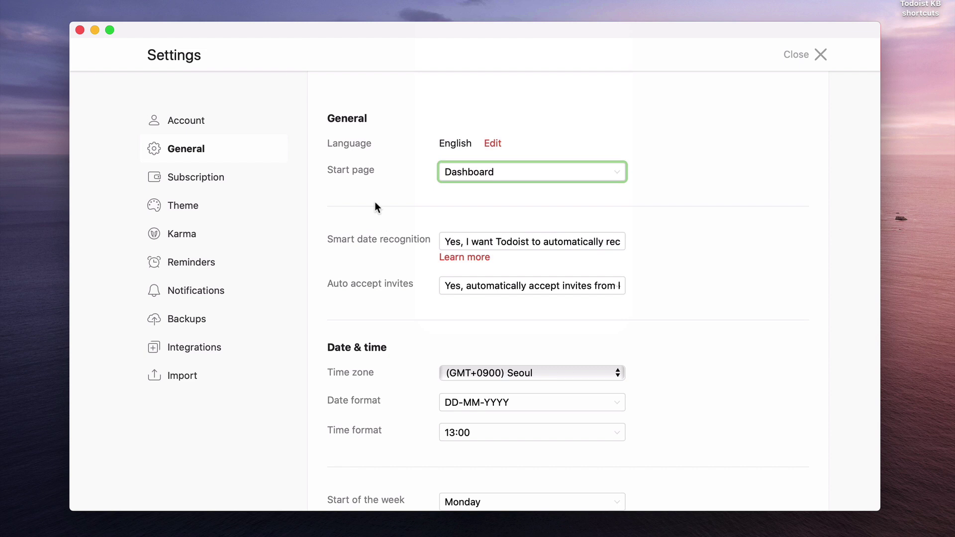
pyautogui.click(618, 175)
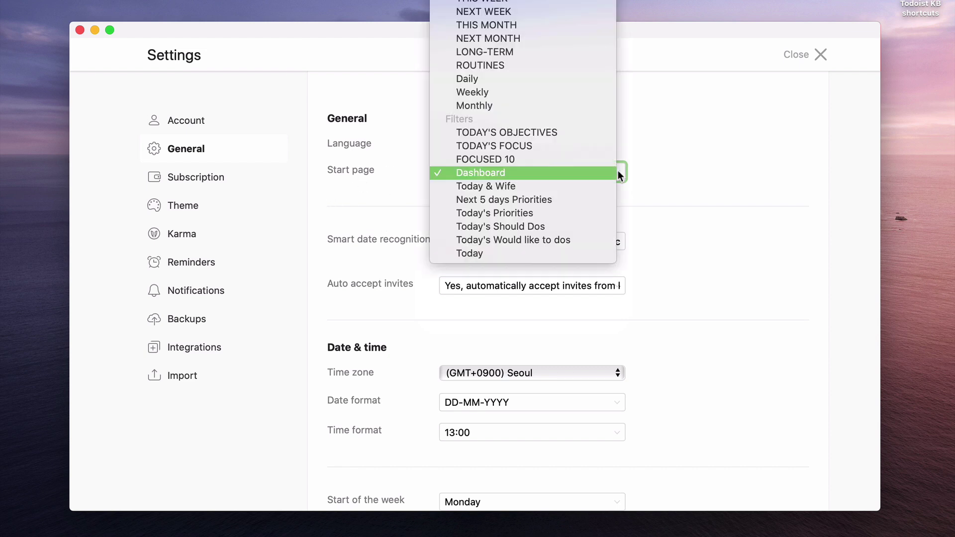
pyautogui.click(618, 174)
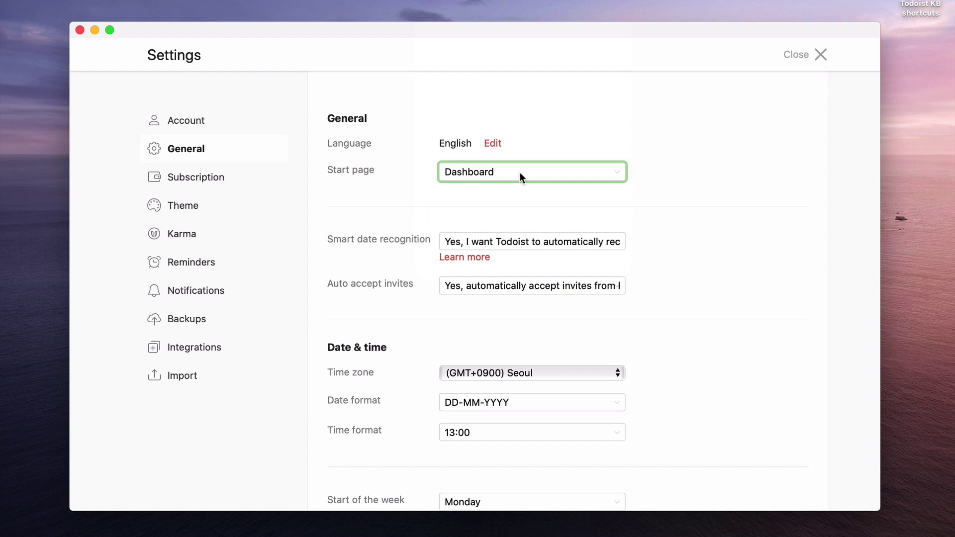
pyautogui.click(791, 58)
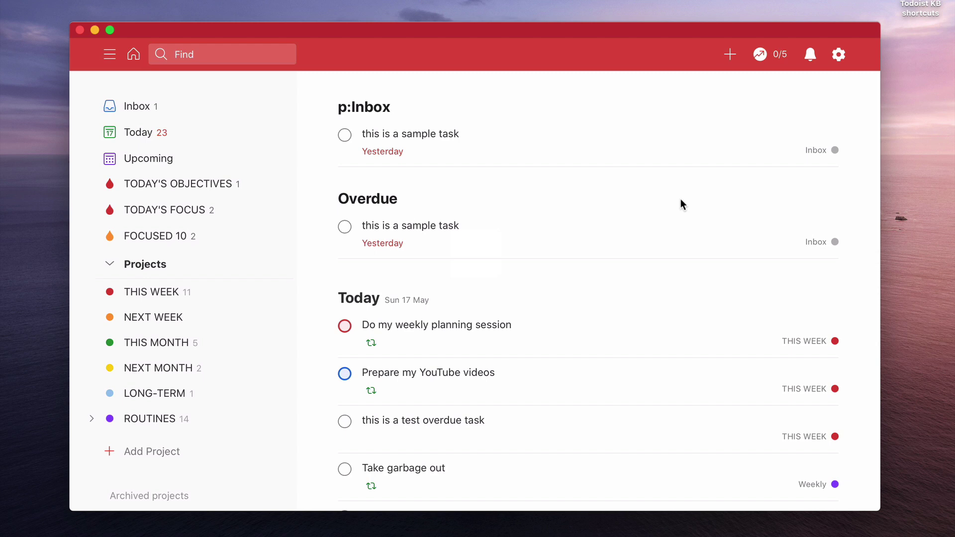
pyautogui.click(147, 157)
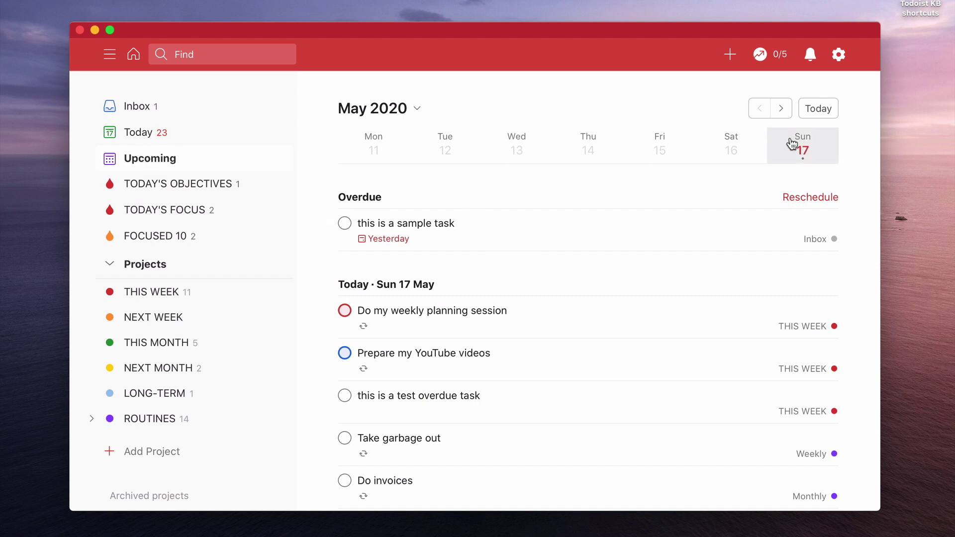
pyautogui.click(781, 110)
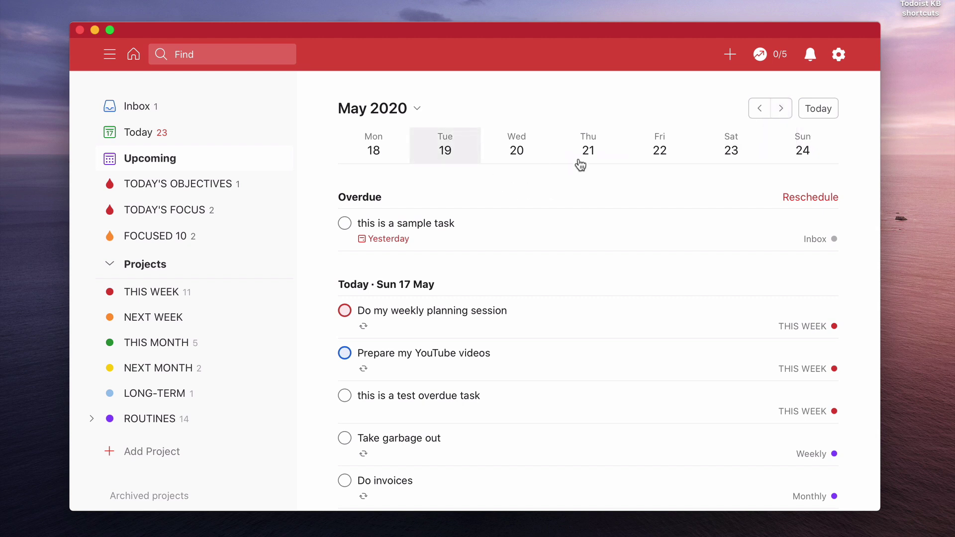
pyautogui.click(522, 152)
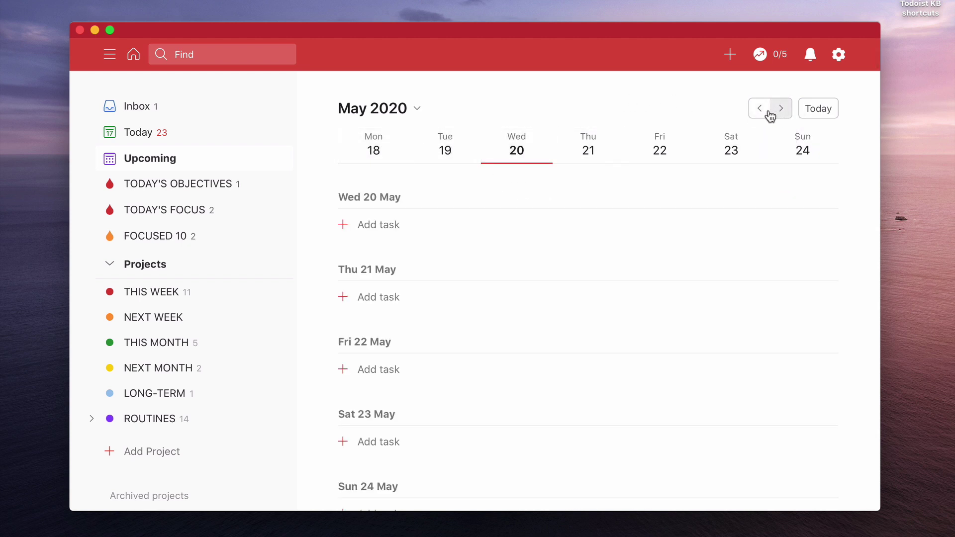
pyautogui.click(805, 113)
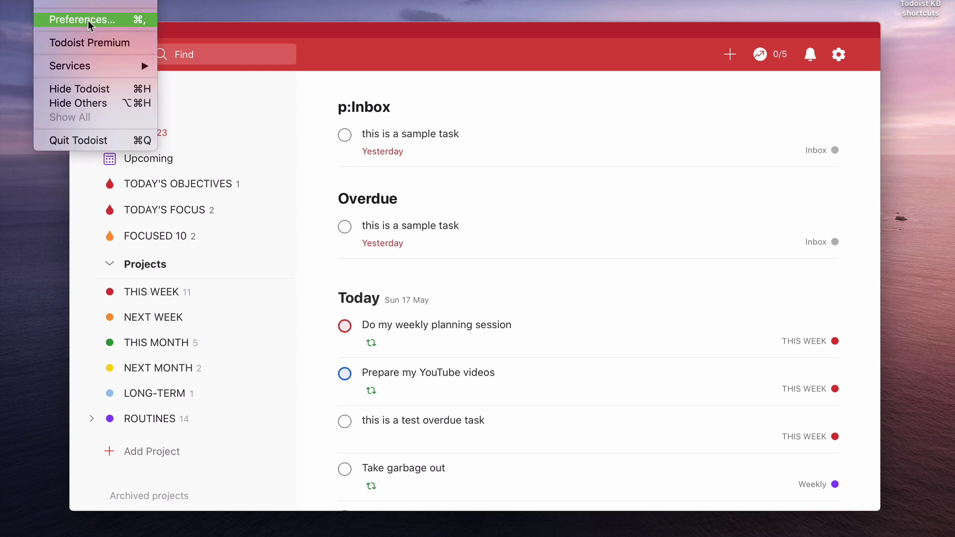
pyautogui.click(88, 20)
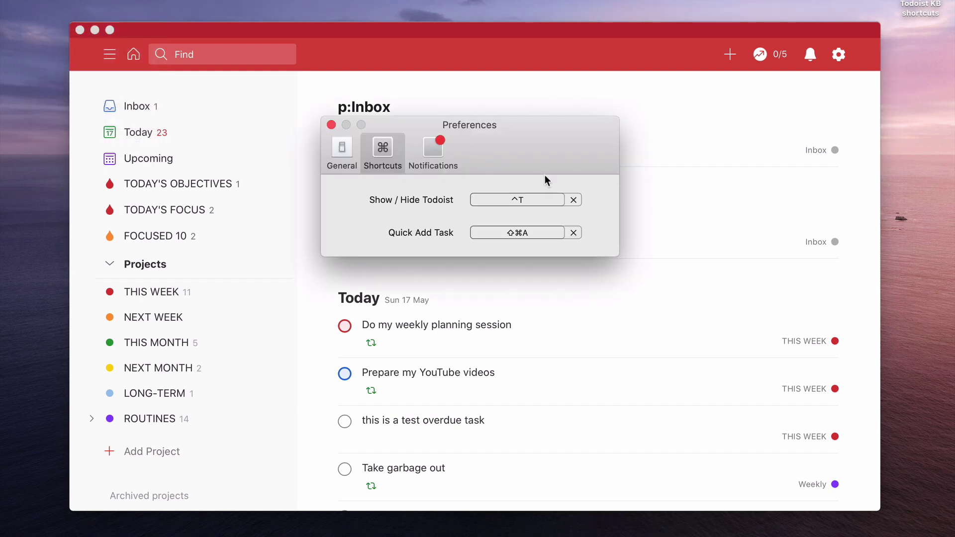
pyautogui.click(336, 149)
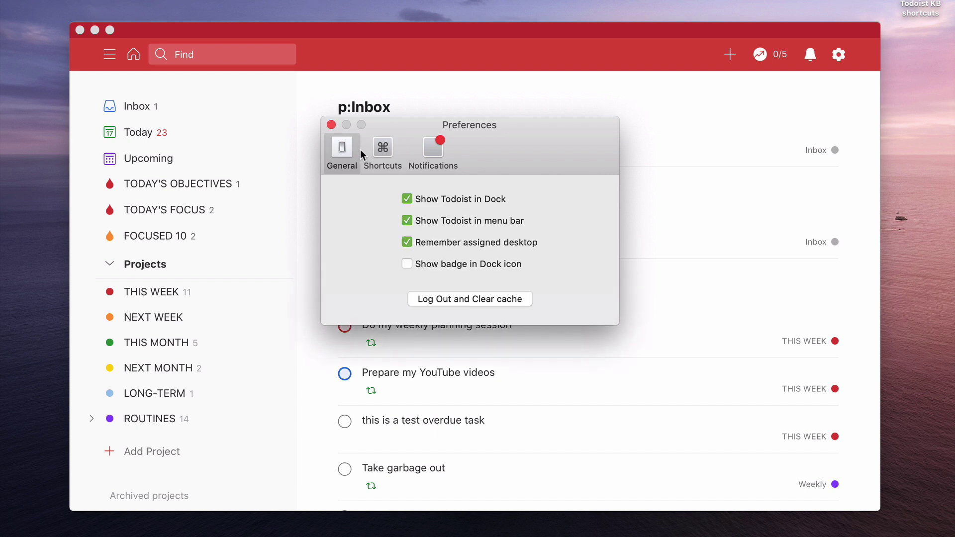
pyautogui.click(376, 152)
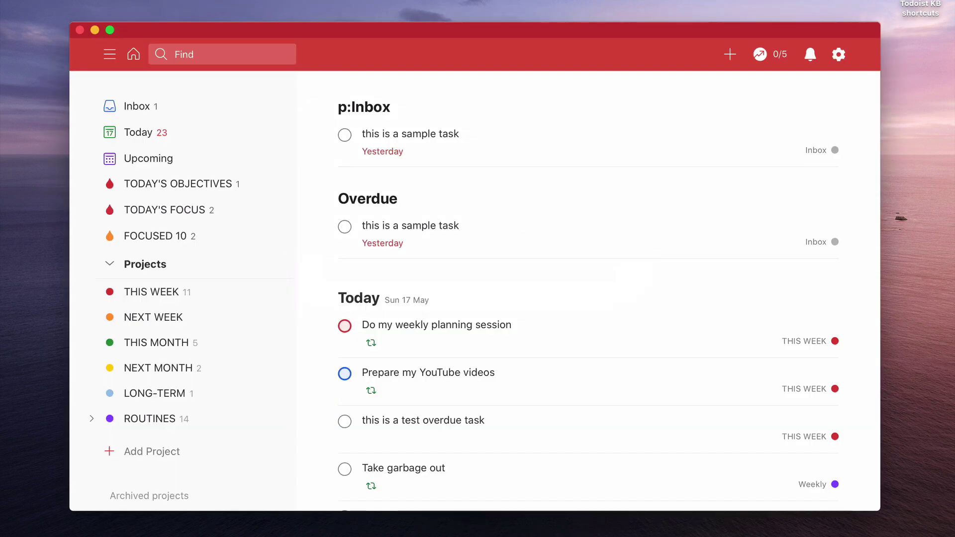
# Reopen Todoist Preferences showing the global show/hide and Quick Add shortcuts.
pyautogui.click(82, 3)
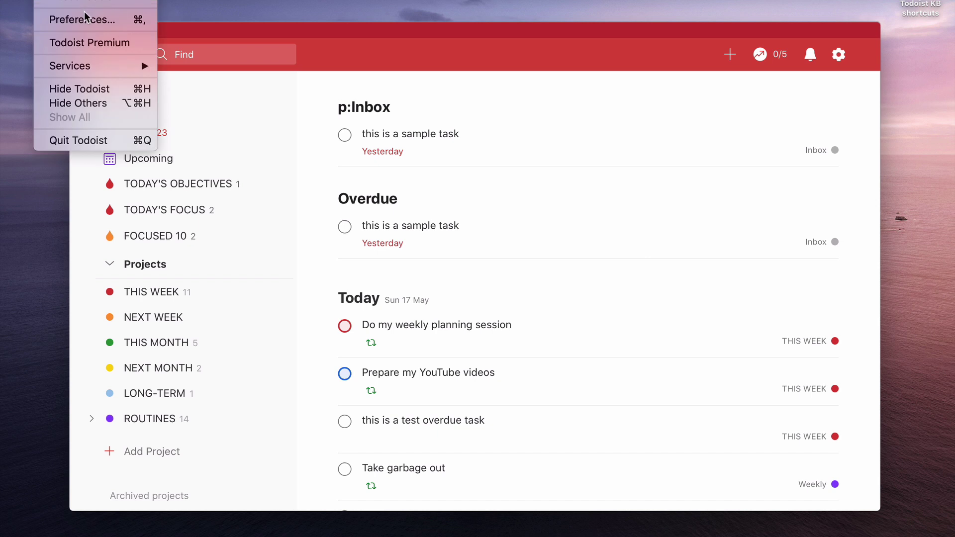
pyautogui.click(85, 16)
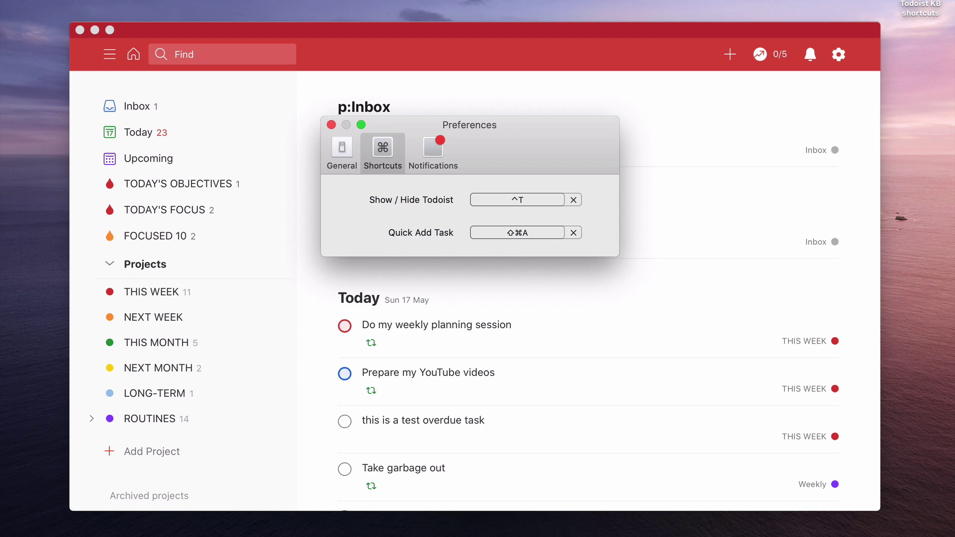
# Launch Safari beside Todoist and search Google for 'todoist keyboard shortcuts'.
pyautogui.hotkey('alt', 'space')
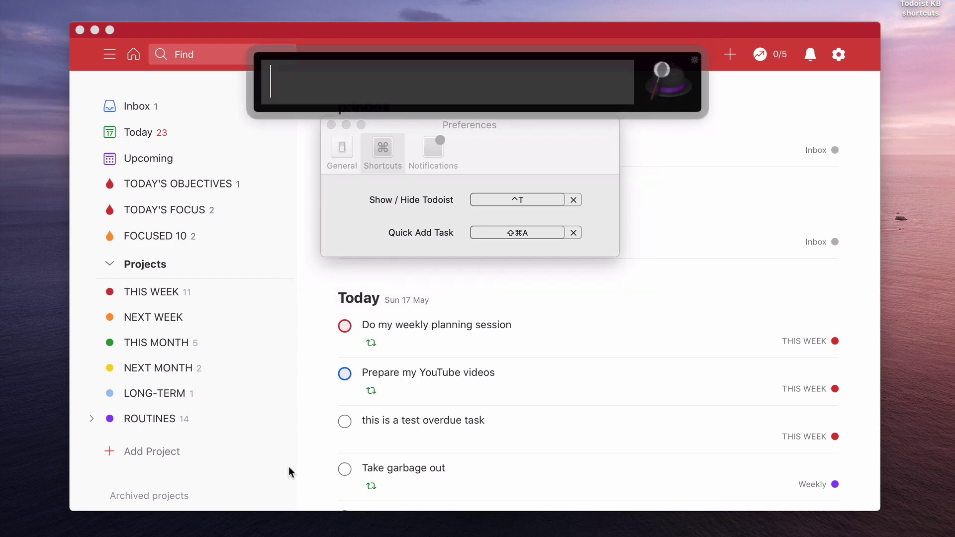
pyautogui.write('saf')
pyautogui.press('Return')
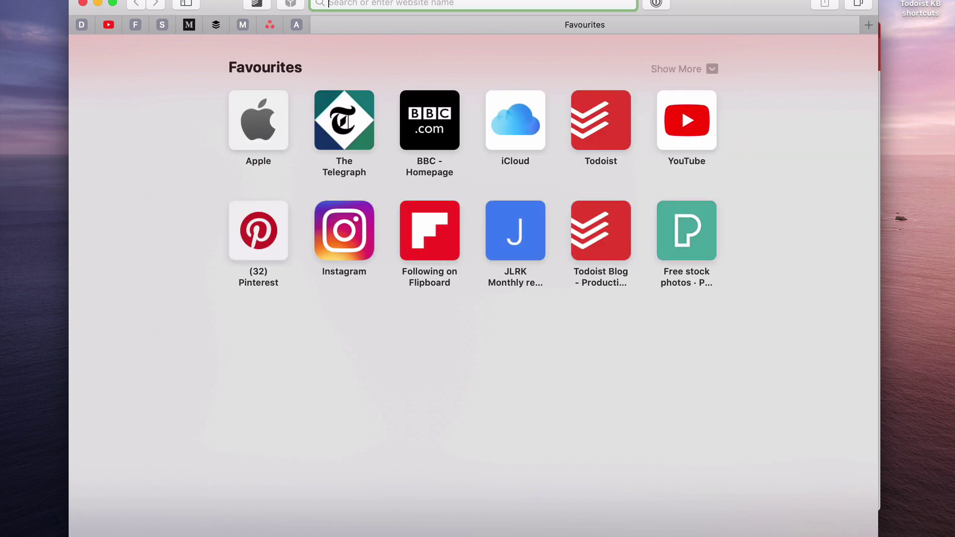
pyautogui.moveTo(878, 534); pyautogui.dragTo(813, 490)
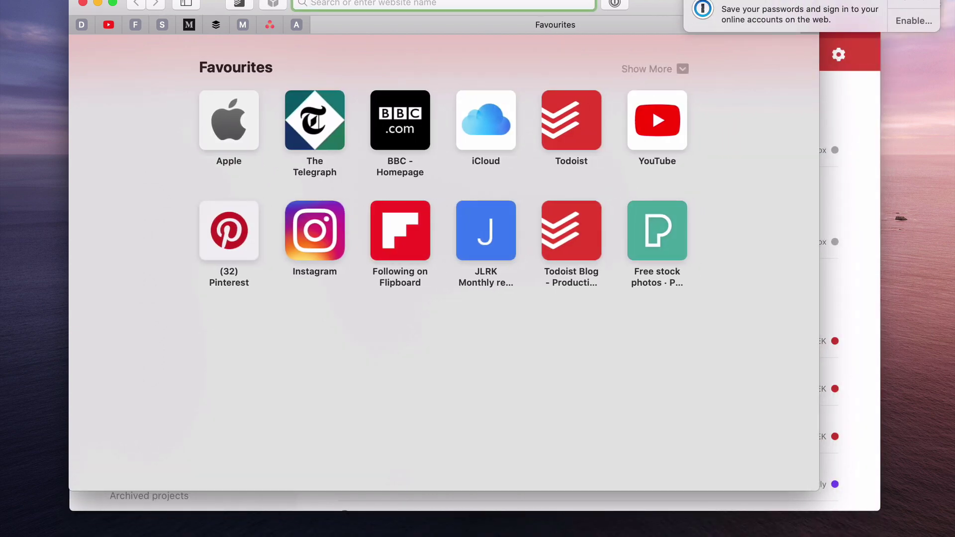
pyautogui.click(916, 4)
pyautogui.moveTo(712, 4); pyautogui.dragTo(738, 15)
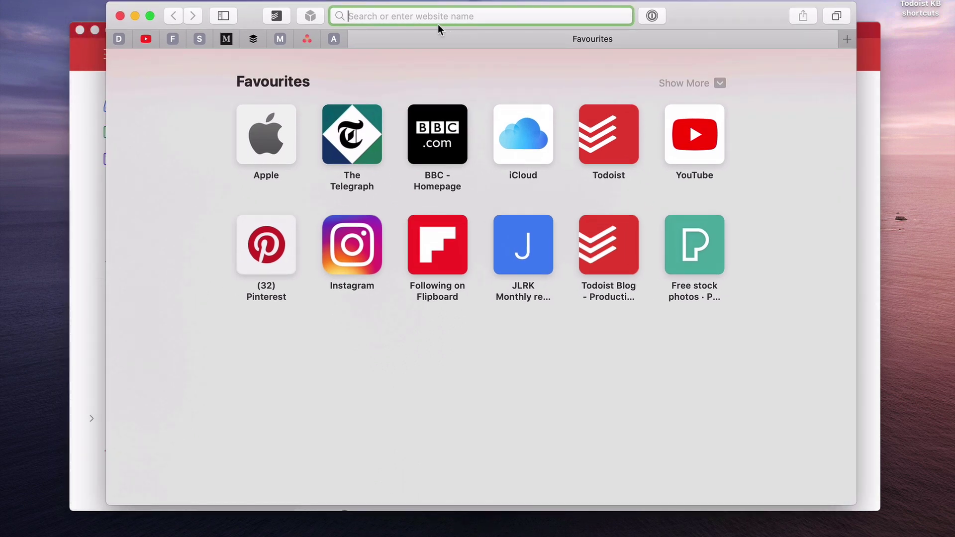
pyautogui.write('Todoist')
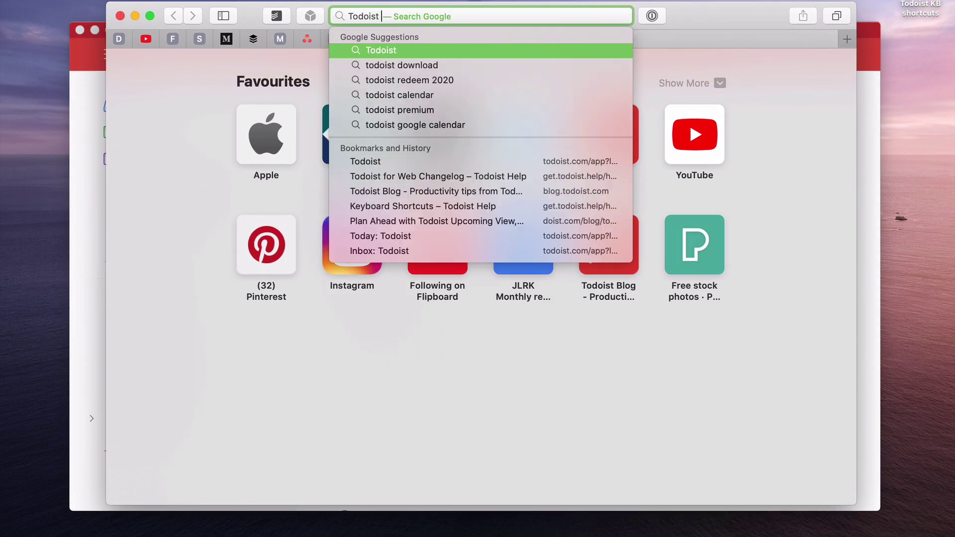
pyautogui.write(' key')
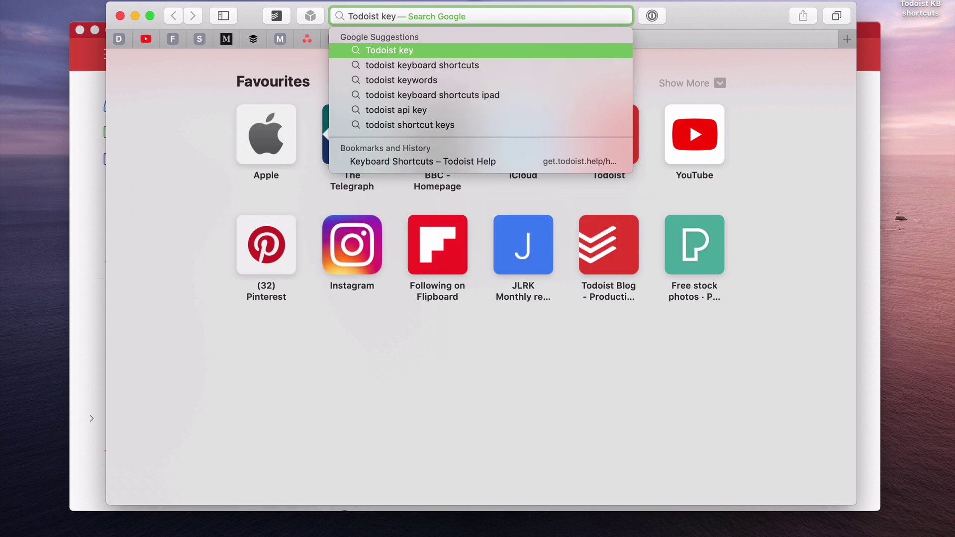
pyautogui.click(441, 65)
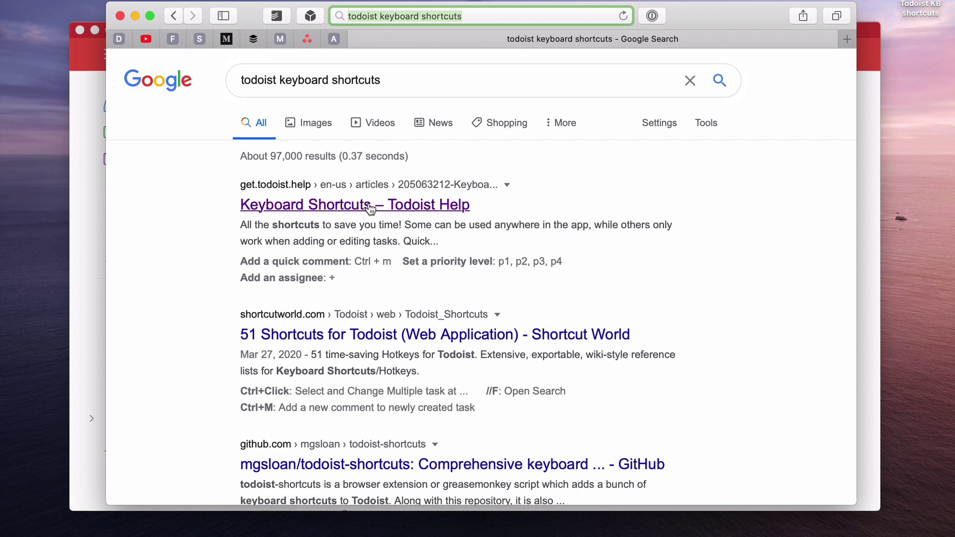
# Open the Todoist Help Keyboard Shortcuts article and peek at the platform switcher.
pyautogui.click(368, 206)
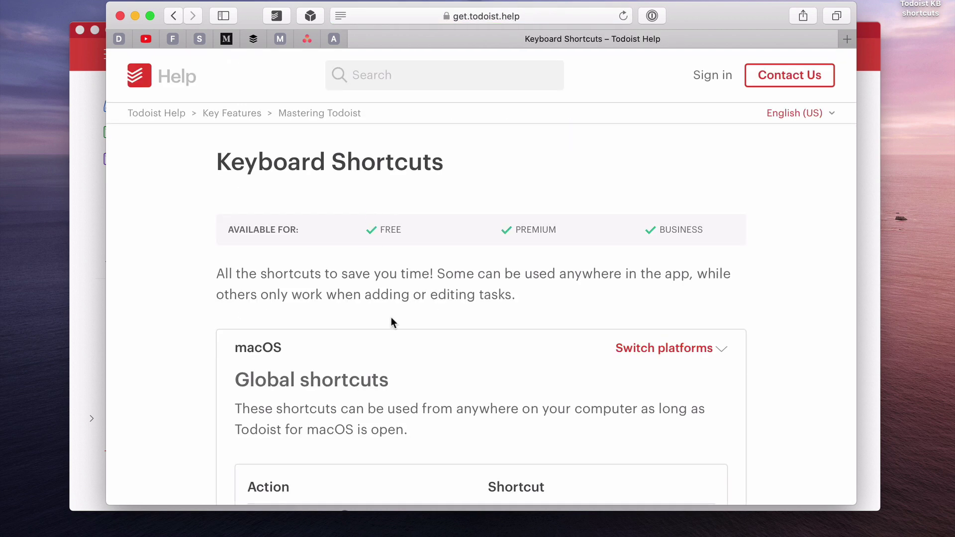
pyautogui.scroll(-3, 391, 322)
pyautogui.scroll(-2, 407, 325)
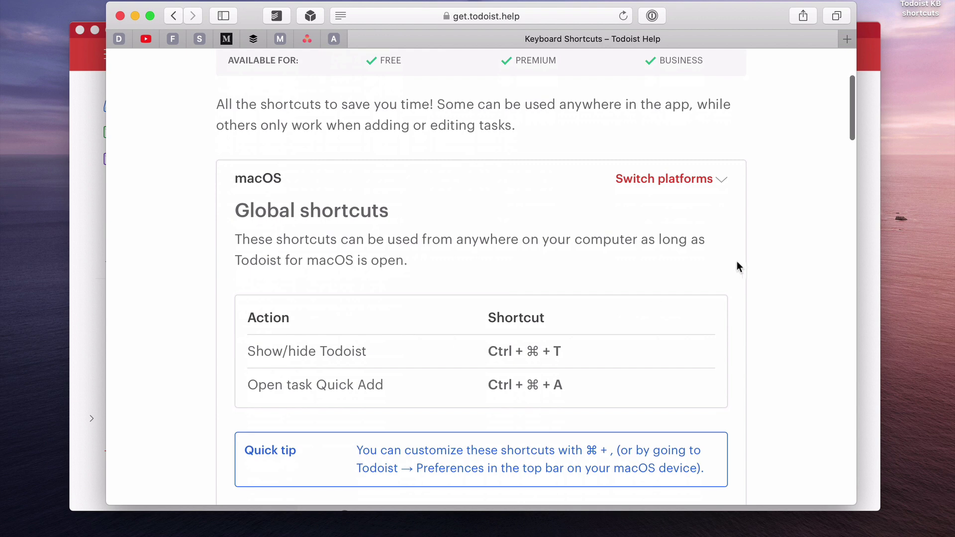
pyautogui.click(724, 181)
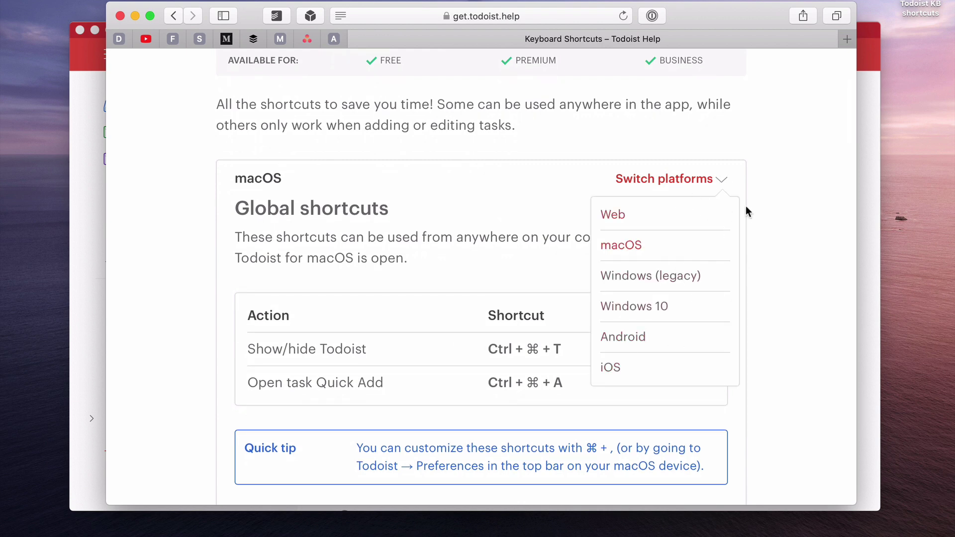
pyautogui.click(786, 203)
pyautogui.scroll(-5, 710, 227)
pyautogui.scroll(4, 710, 228)
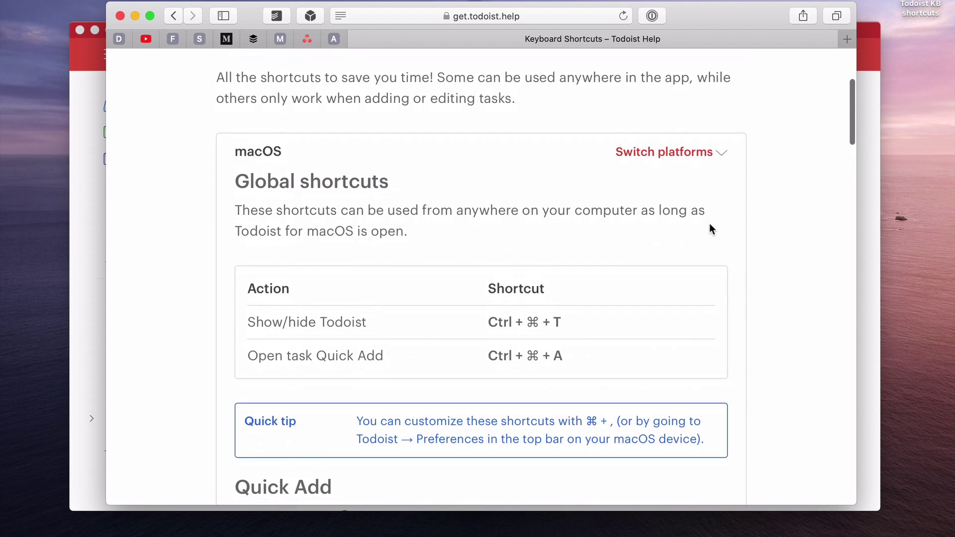
pyautogui.scroll(-2, 710, 230)
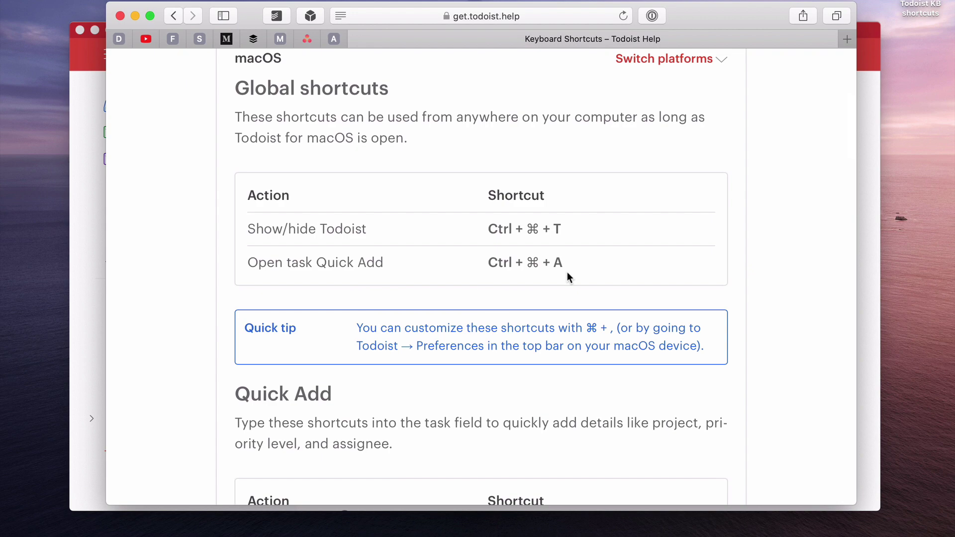
pyautogui.scroll(-2, 567, 272)
pyautogui.scroll(-3, 567, 272)
pyautogui.scroll(-4, 567, 272)
pyautogui.scroll(-5, 567, 272)
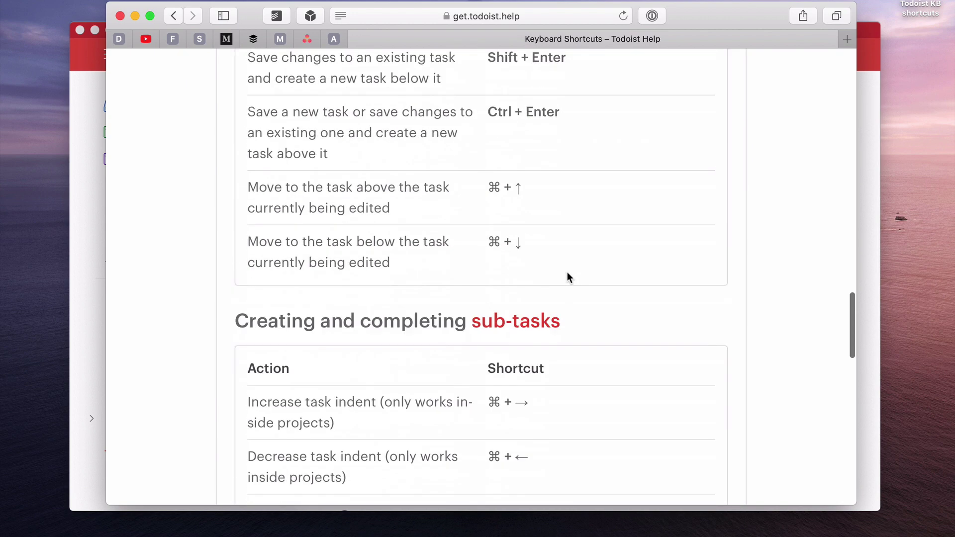
pyautogui.scroll(15, 567, 278)
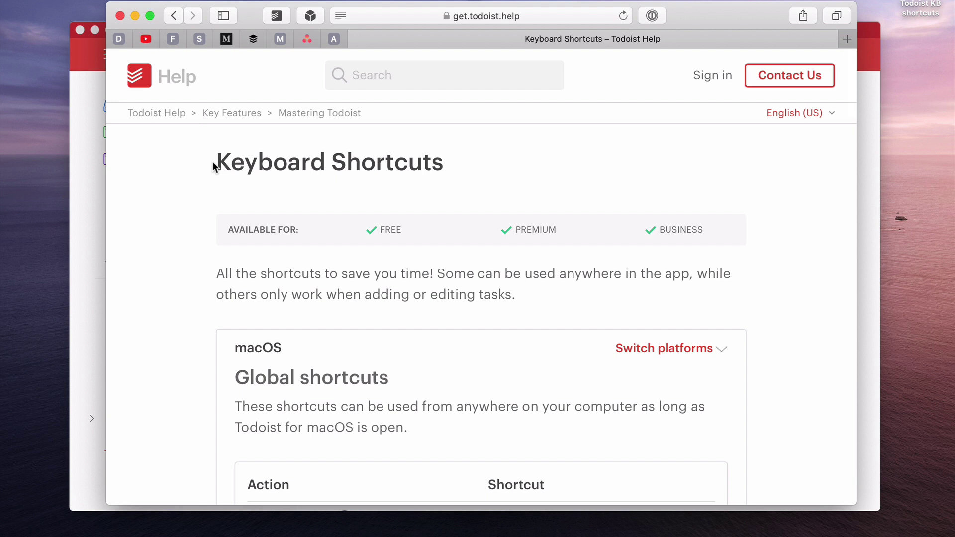
# Summon Todoist Quick Add over Safari with Ctrl+Cmd+A, cancel it, and close the browser window.
pyautogui.press('ctrl+super+a')
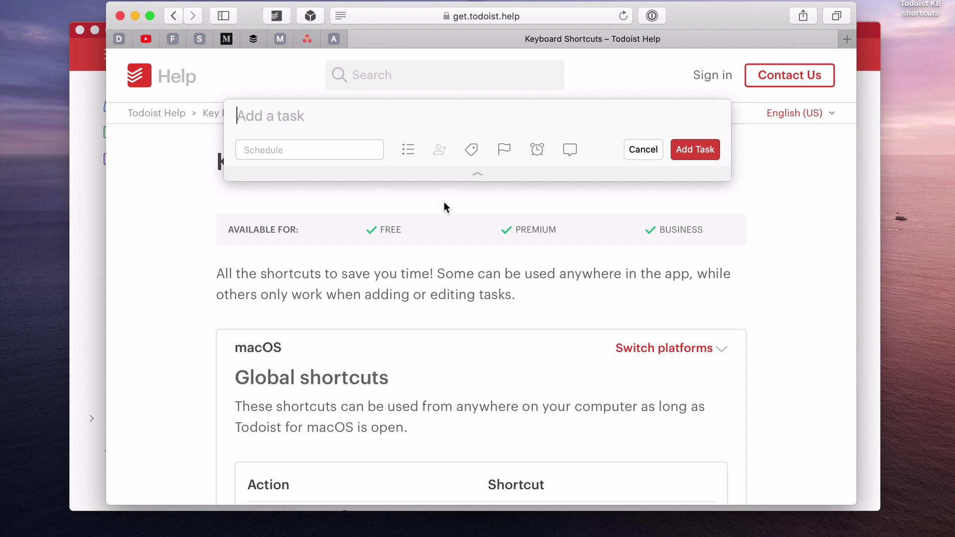
pyautogui.click(647, 153)
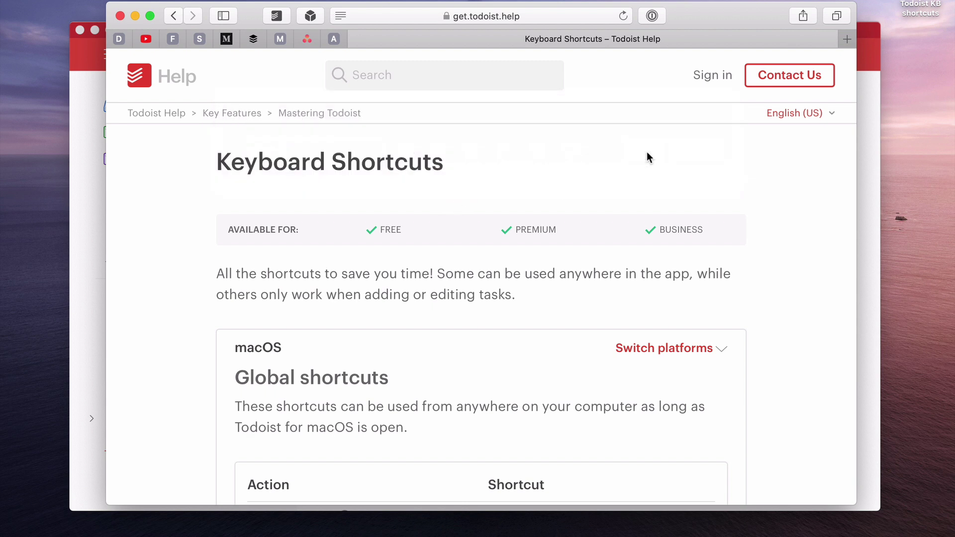
pyautogui.click(121, 14)
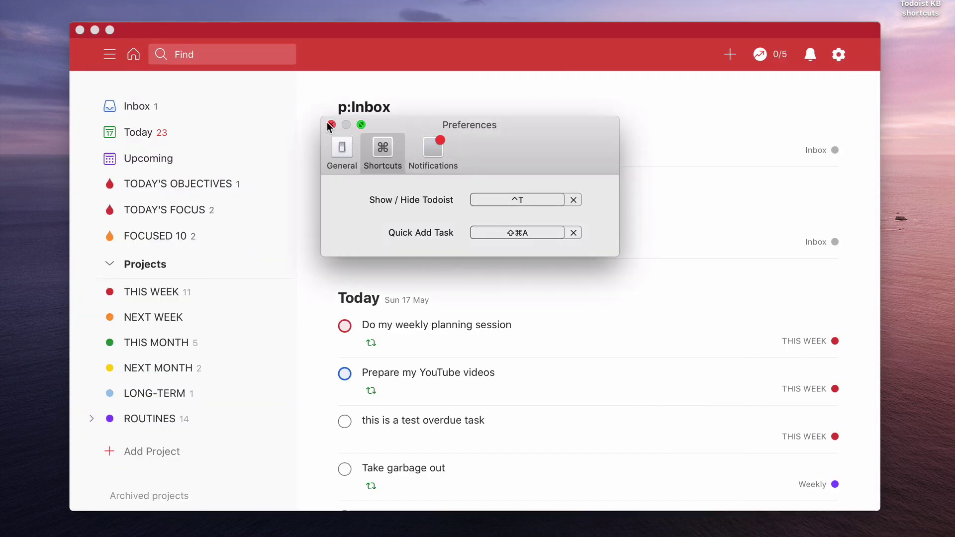
# Close Preferences and toggle the projects sidebar off and back on.
pyautogui.click(331, 125)
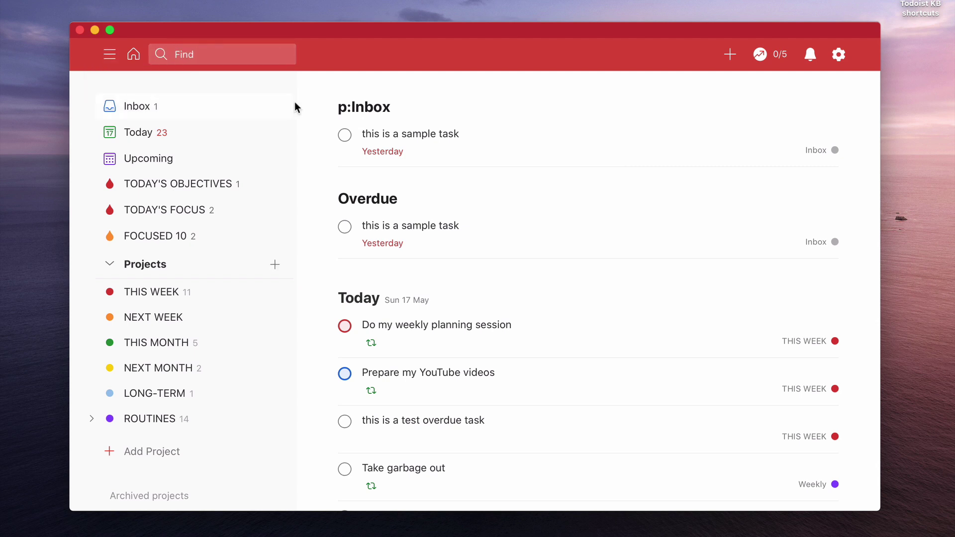
pyautogui.press('m')
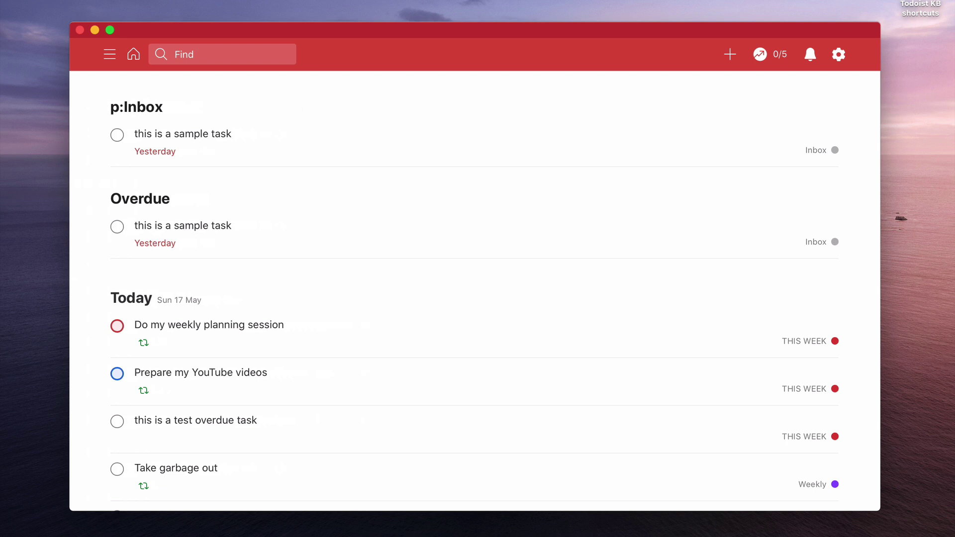
pyautogui.press('m')
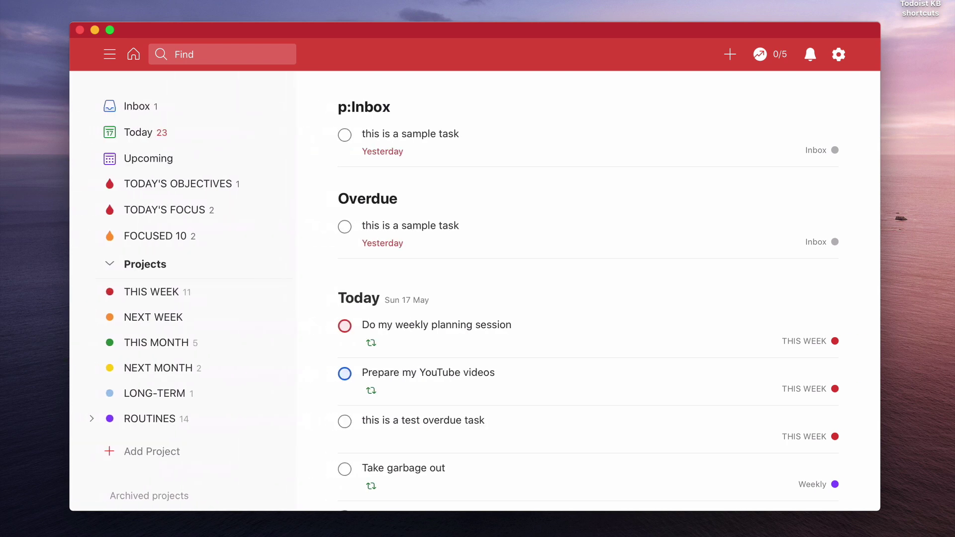
# Run a quick search for 'f' and dismiss the results.
pyautogui.click(214, 49)
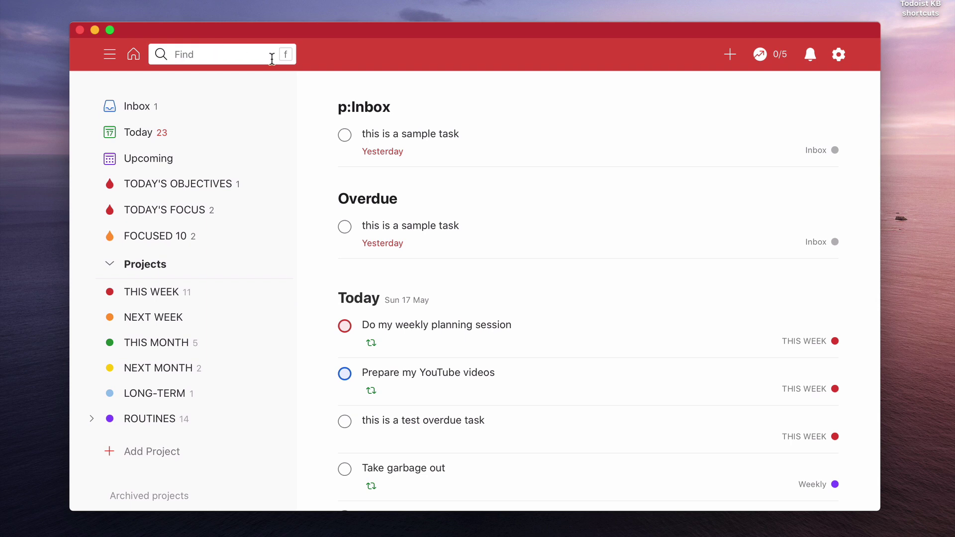
pyautogui.press('Escape')
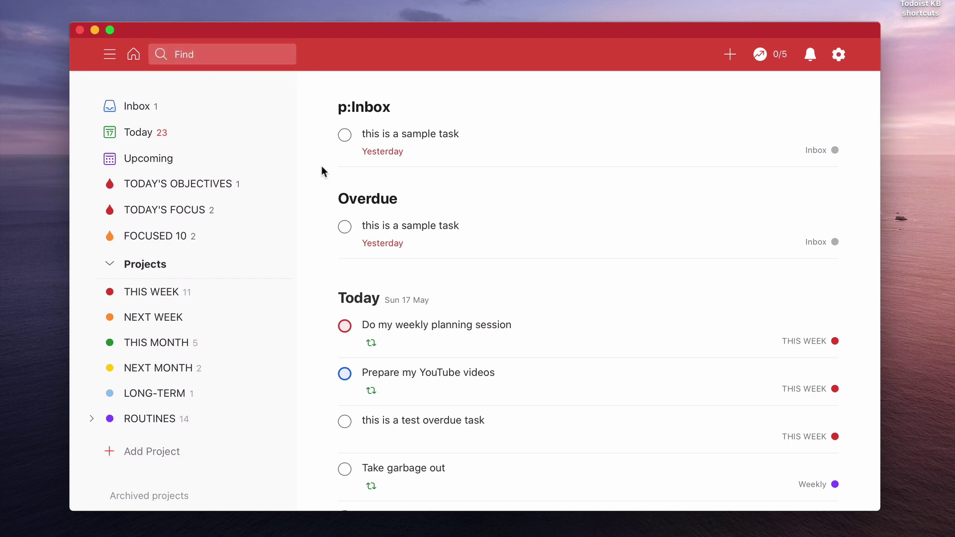
pyautogui.write('f')
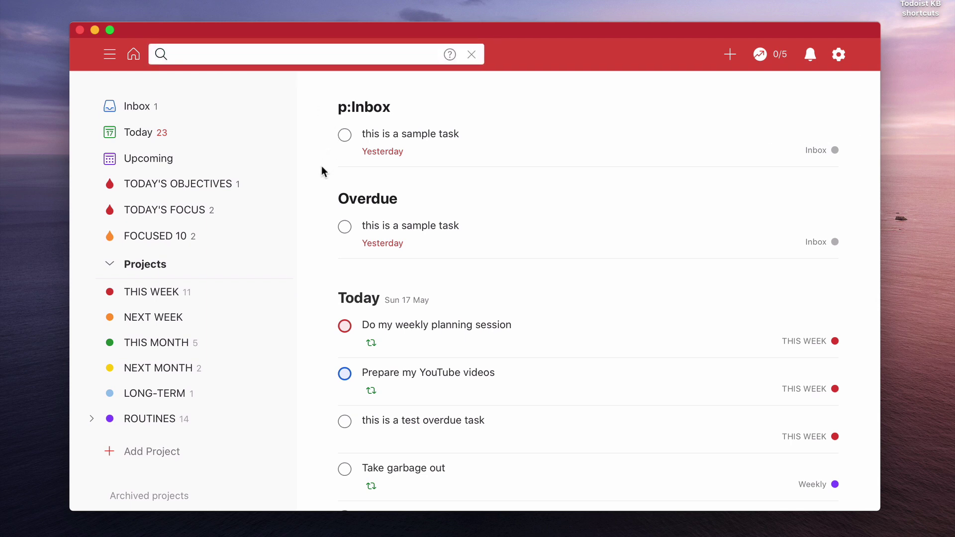
pyautogui.write('f')
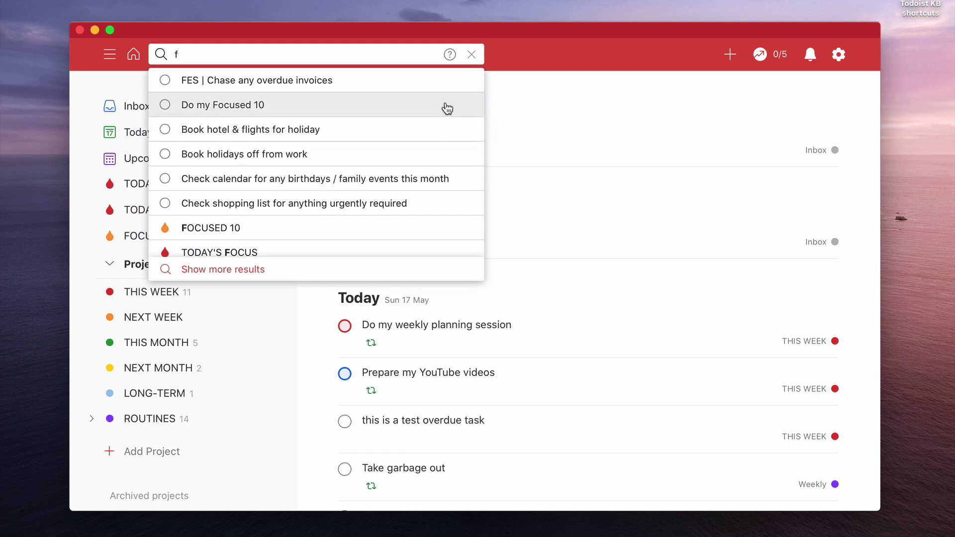
pyautogui.click(474, 58)
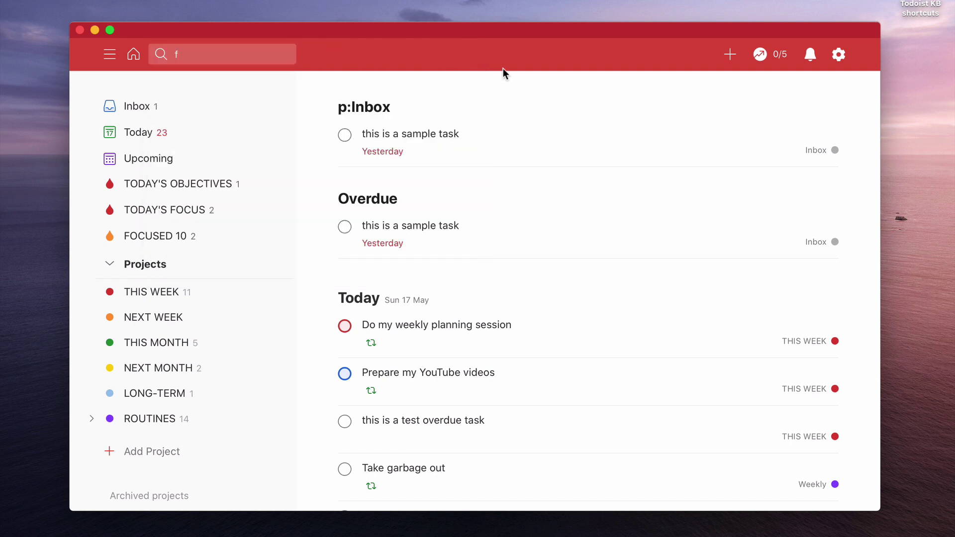